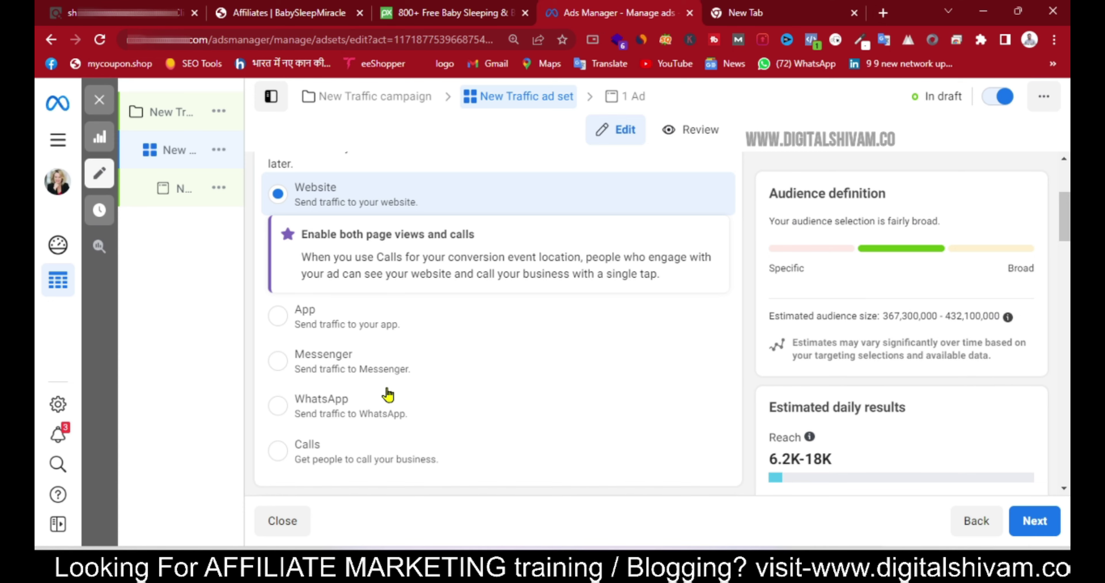
Step: Set the traffic ad set's daily budget to ₹1,500
{"action": "scroll", "coordinate": [390, 393], "scroll_direction": "down", "scroll_amount": 4}
{"action": "scroll", "coordinate": [389, 394], "scroll_direction": "down", "scroll_amount": 4}
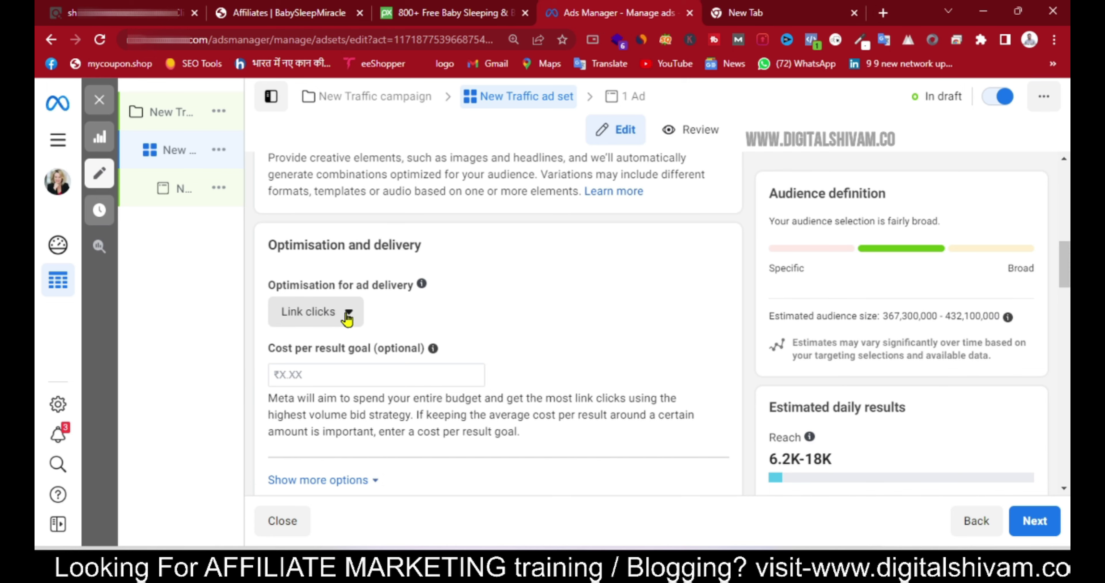
{"action": "scroll", "coordinate": [347, 319], "scroll_direction": "down", "scroll_amount": 8}
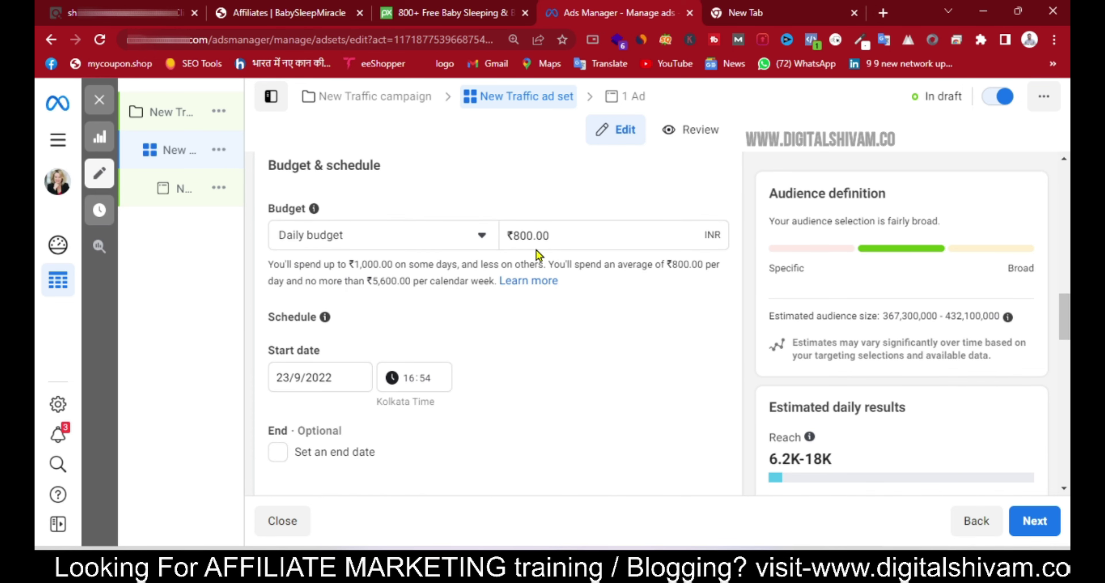
{"action": "left_click", "coordinate": [543, 235]}
{"action": "left_click", "coordinate": [543, 235]}
{"action": "key", "text": "BackSpace"}
{"action": "type", "text": "150"}
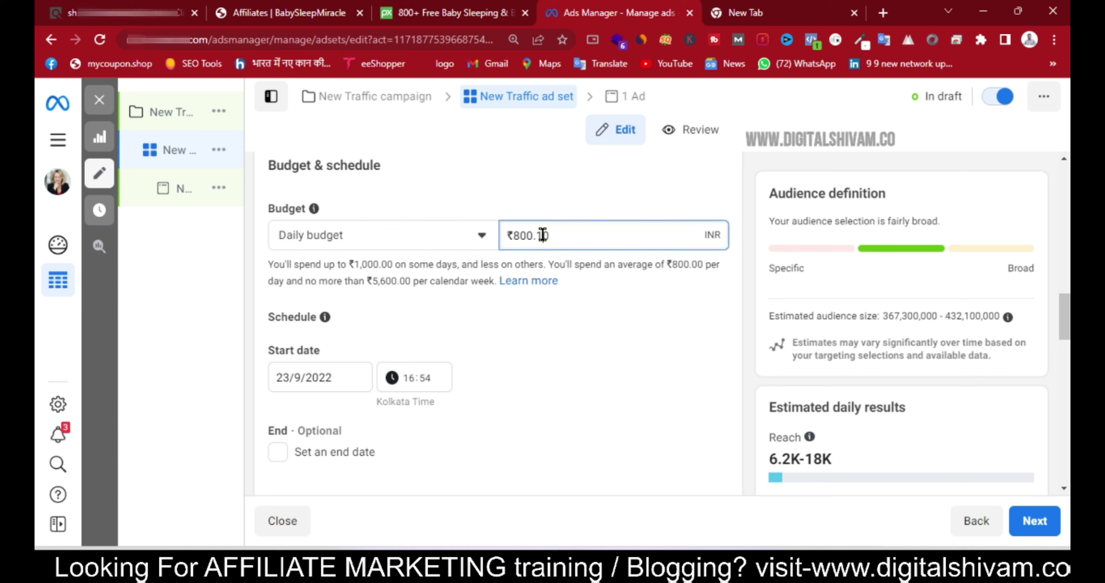
{"action": "type", "text": "0"}
{"action": "key", "text": "BackSpace"}
{"action": "key", "text": "BackSpace"}
{"action": "key", "text": "BackSpace"}
{"action": "key", "text": "BackSpace"}
{"action": "key", "text": "BackSpace"}
{"action": "key", "text": "BackSpace"}
{"action": "key", "text": "BackSpace"}
{"action": "key", "text": "BackSpace"}
{"action": "key", "text": "BackSpace"}
{"action": "type", "text": "15000"}
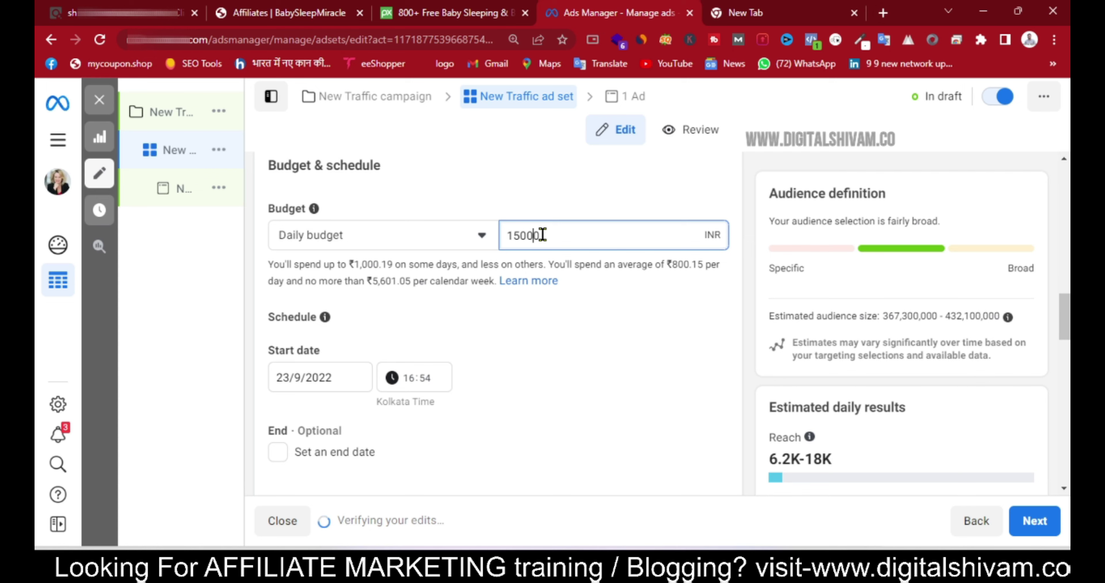
{"action": "key", "text": "Delete"}
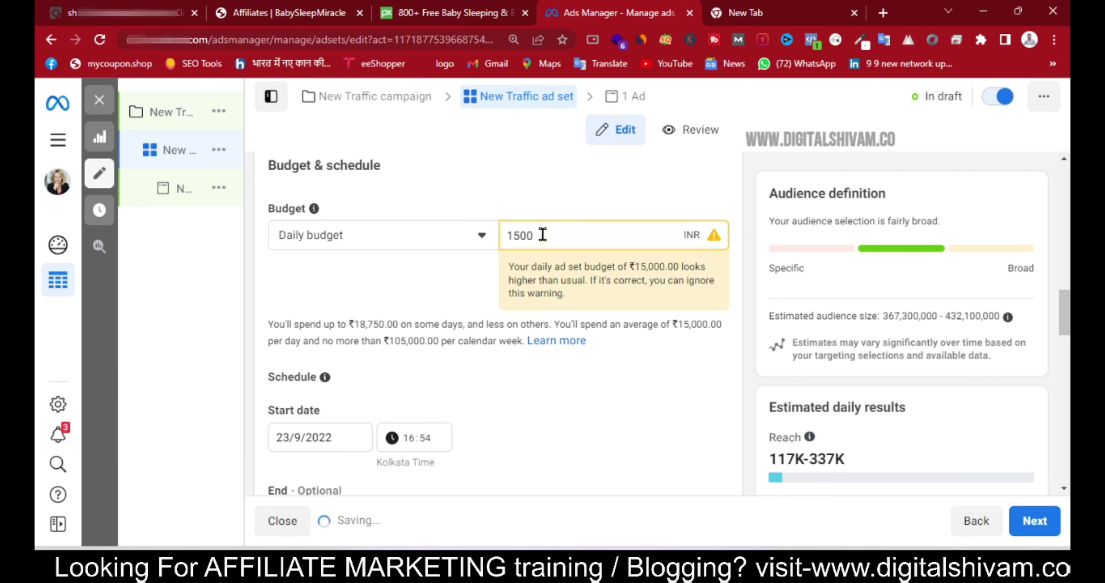
Step: Edit the audience locations and remove India from the included locations
{"action": "scroll", "coordinate": [558, 328], "scroll_direction": "down", "scroll_amount": 3}
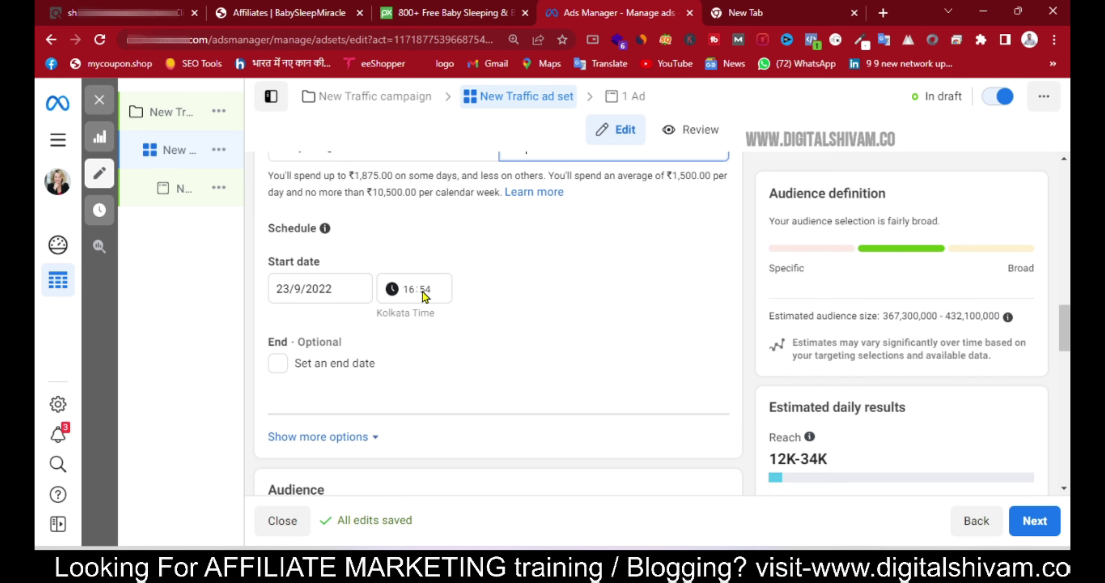
{"action": "scroll", "coordinate": [425, 296], "scroll_direction": "down", "scroll_amount": 3}
{"action": "scroll", "coordinate": [425, 296], "scroll_direction": "down", "scroll_amount": 6}
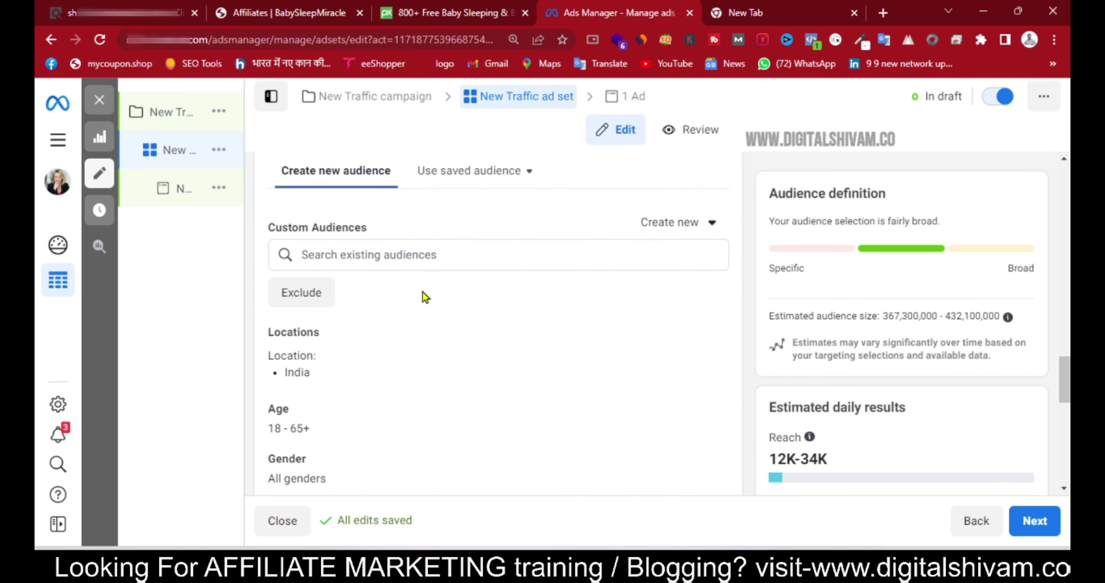
{"action": "scroll", "coordinate": [425, 296], "scroll_direction": "up", "scroll_amount": 2}
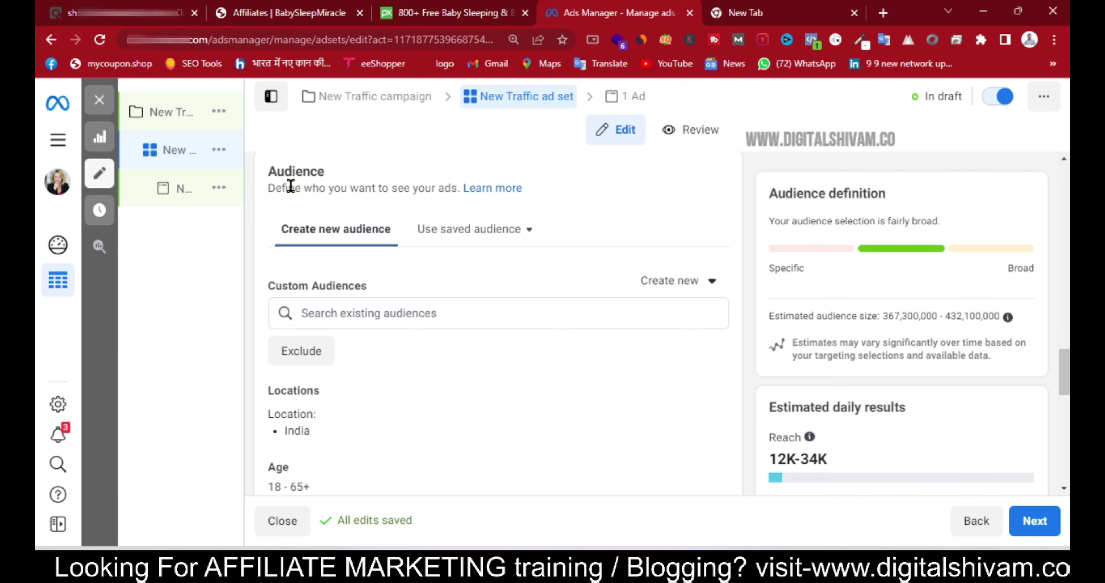
{"action": "scroll", "coordinate": [275, 305], "scroll_direction": "down", "scroll_amount": 3}
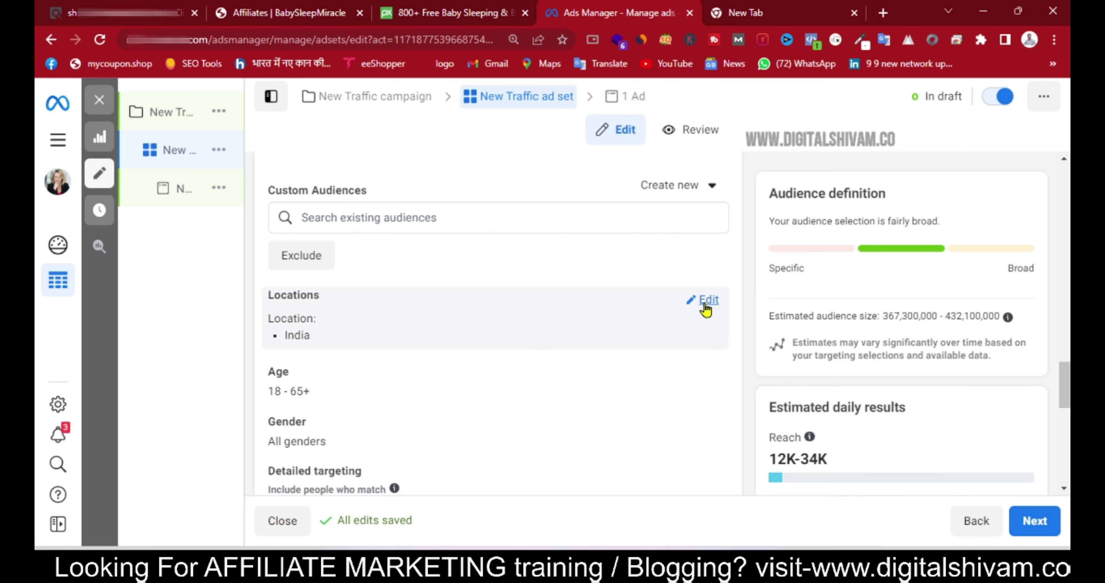
{"action": "left_click", "coordinate": [660, 327]}
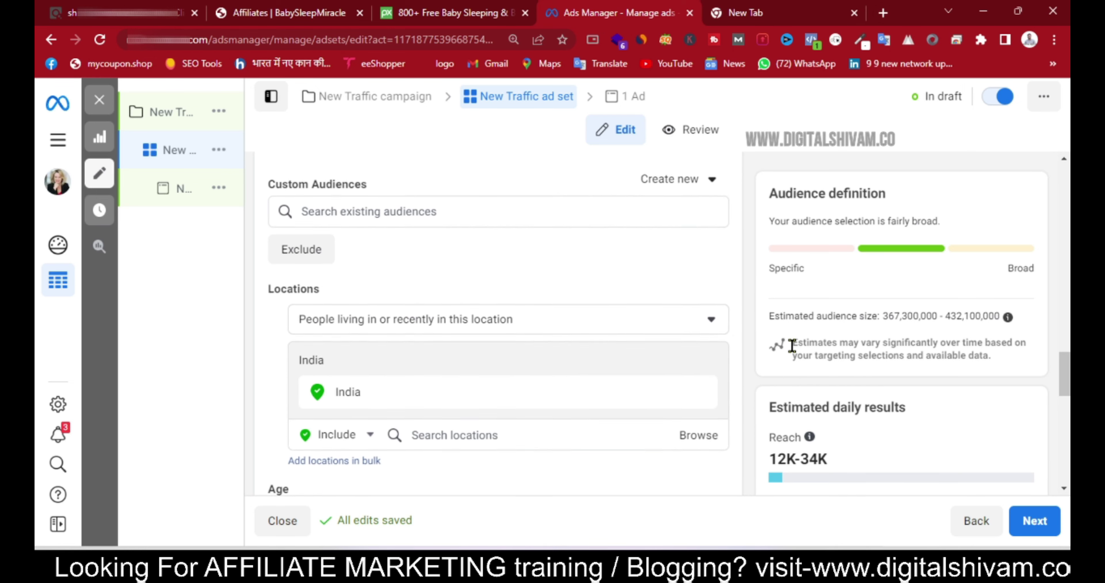
{"action": "scroll", "coordinate": [793, 345], "scroll_direction": "down", "scroll_amount": 3}
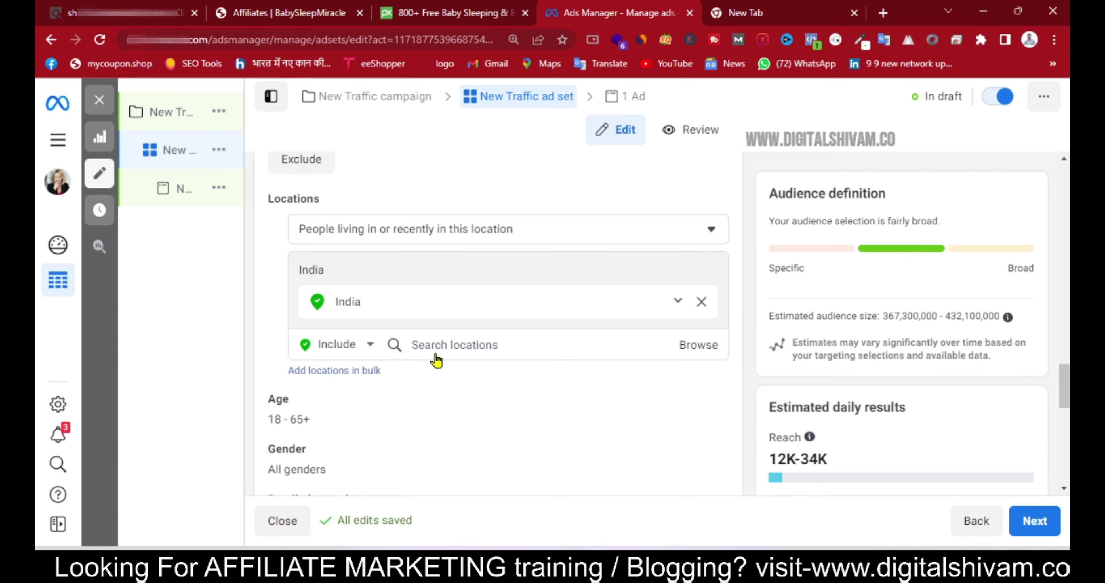
{"action": "left_click", "coordinate": [461, 349]}
{"action": "key", "text": "BackSpace"}
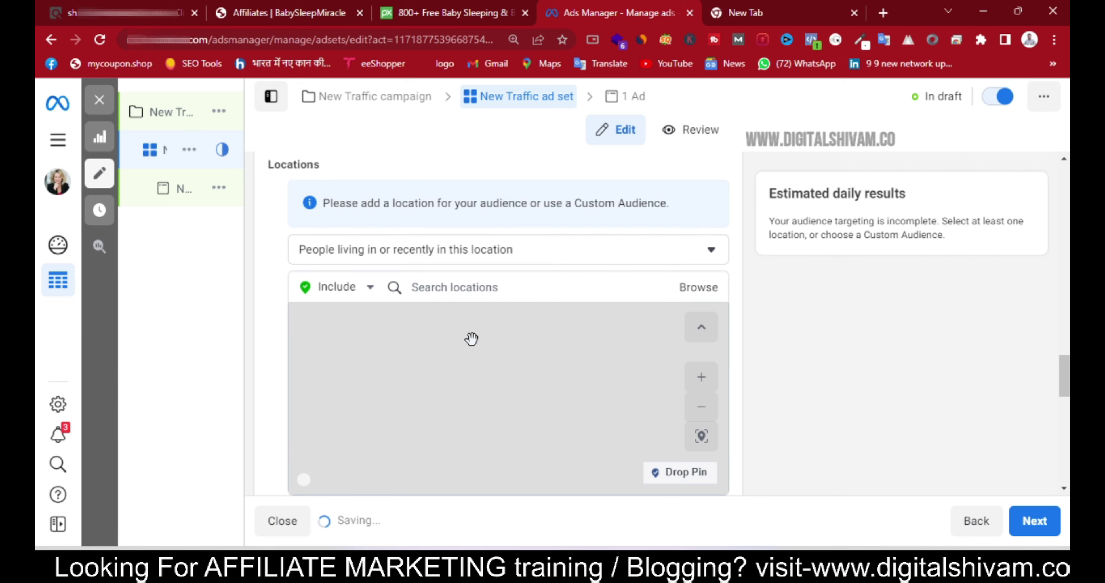
Step: Add the United States as an included location and restrict it to people living in this location
{"action": "left_click", "coordinate": [487, 288]}
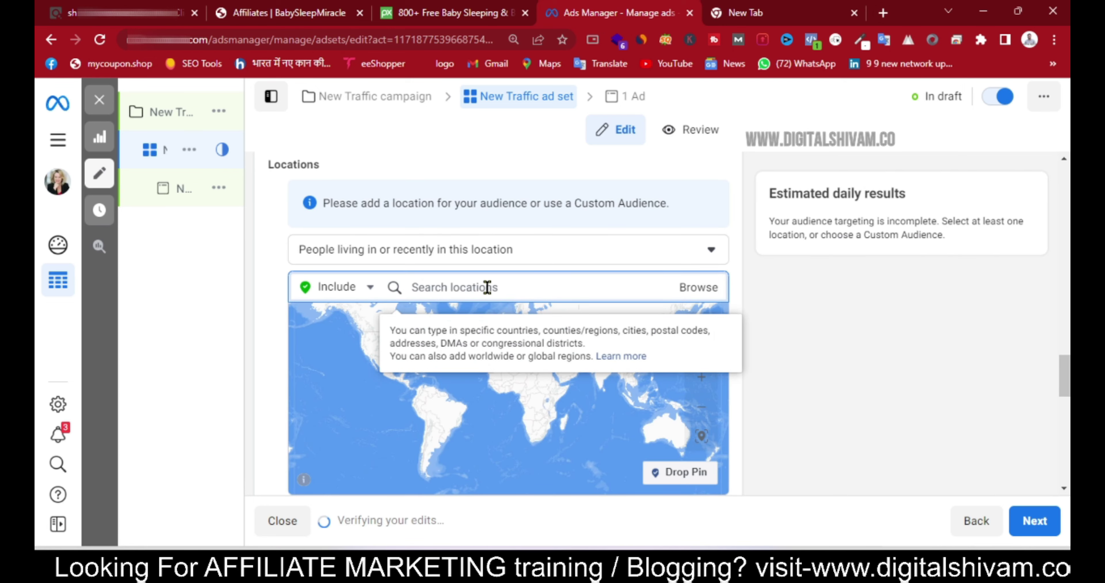
{"action": "type", "text": "Us"}
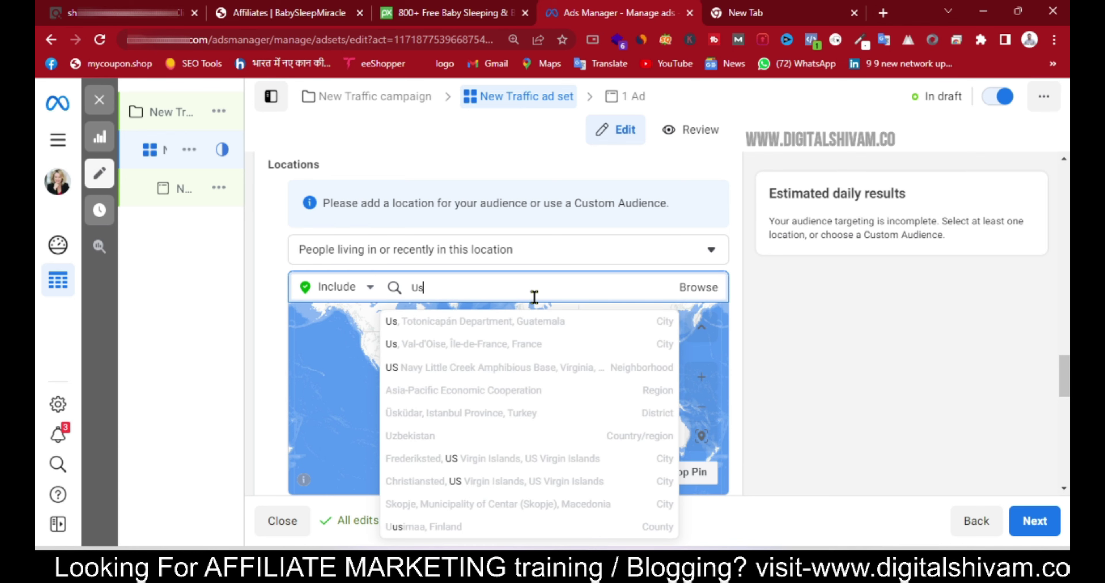
{"action": "type", "text": "a"}
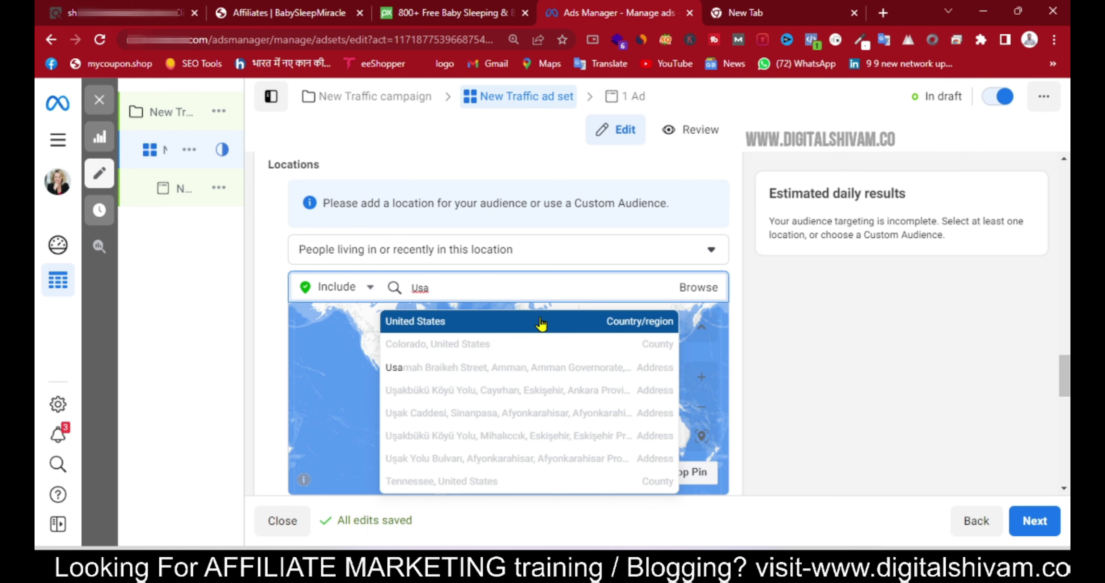
{"action": "left_click", "coordinate": [570, 322]}
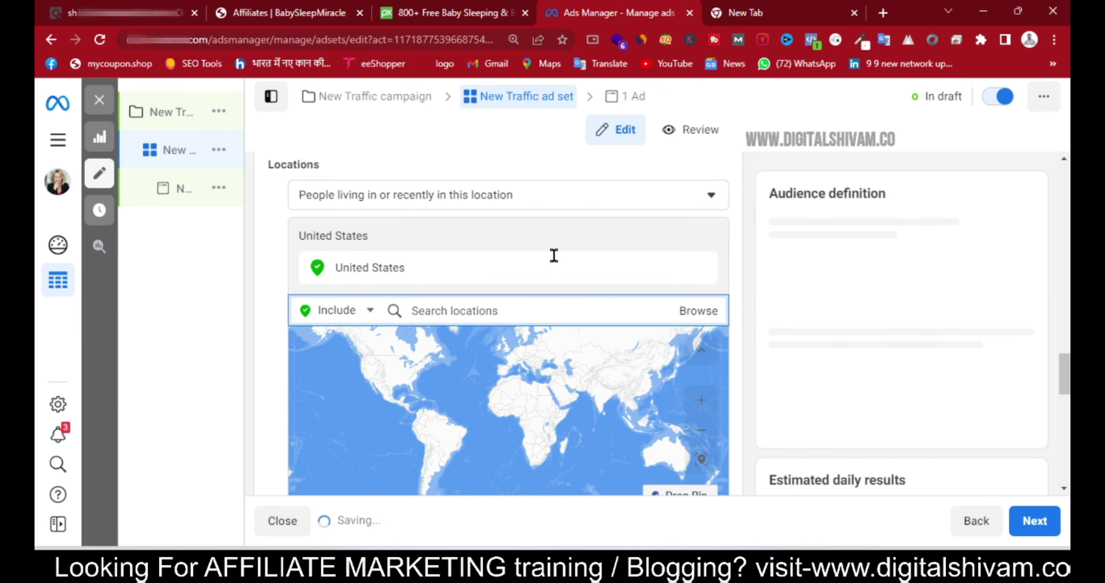
{"action": "left_click", "coordinate": [576, 199]}
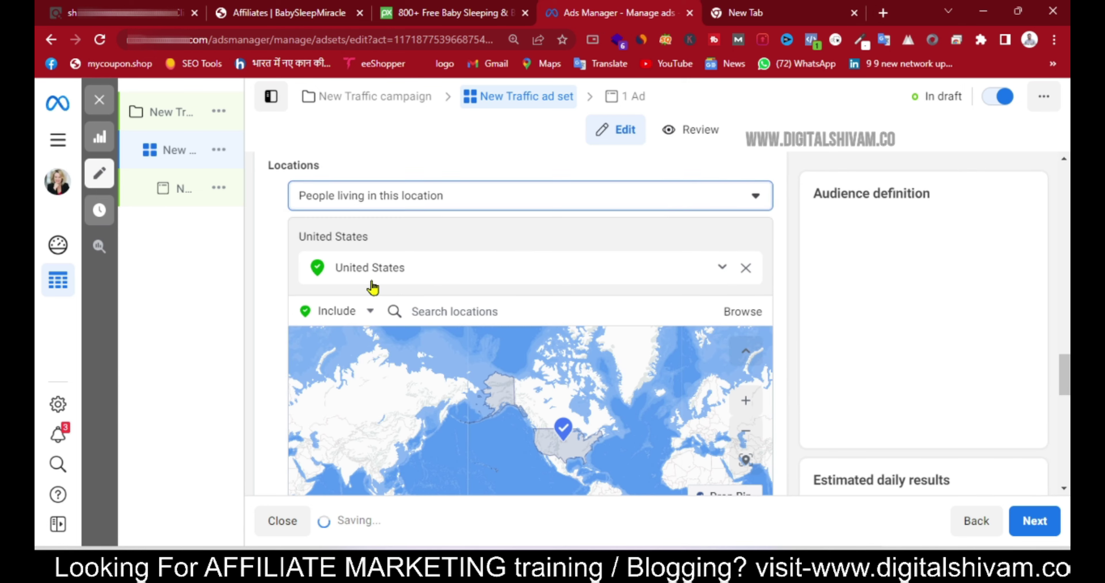
{"action": "left_click", "coordinate": [380, 286]}
Step: Set the audience's maximum age to 35
{"action": "scroll", "coordinate": [386, 286], "scroll_direction": "down", "scroll_amount": 10}
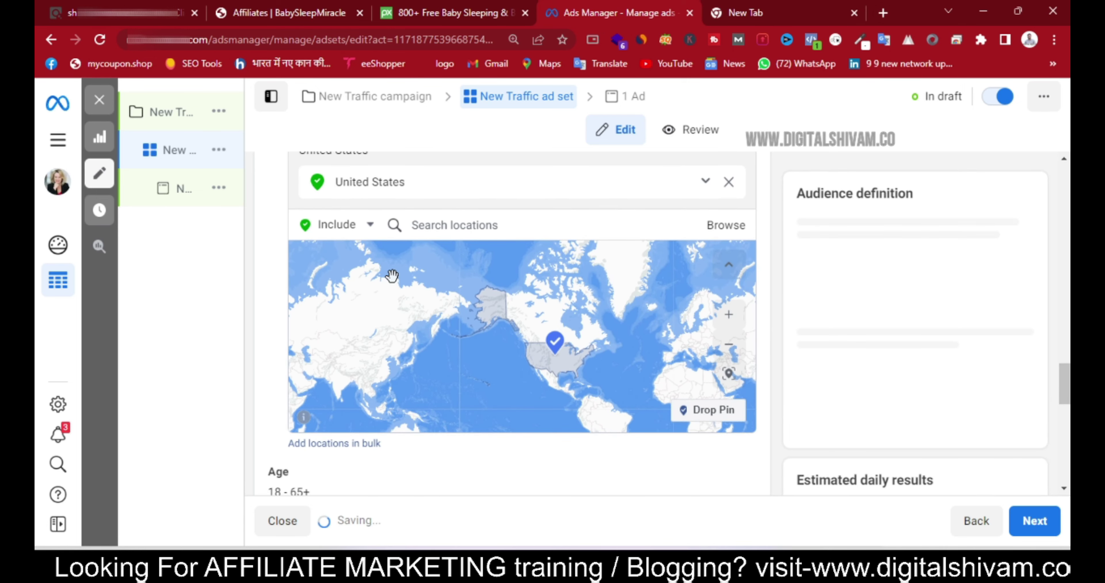
{"action": "double_click", "coordinate": [408, 317]}
{"action": "scroll", "coordinate": [412, 330], "scroll_direction": "up", "scroll_amount": 5}
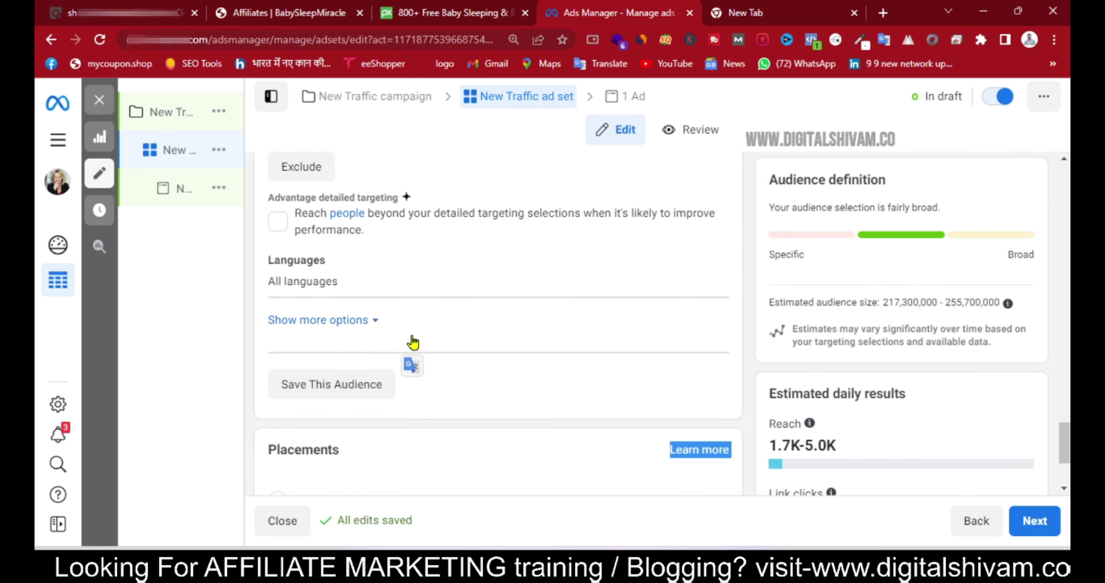
{"action": "scroll", "coordinate": [412, 344], "scroll_direction": "up", "scroll_amount": 4}
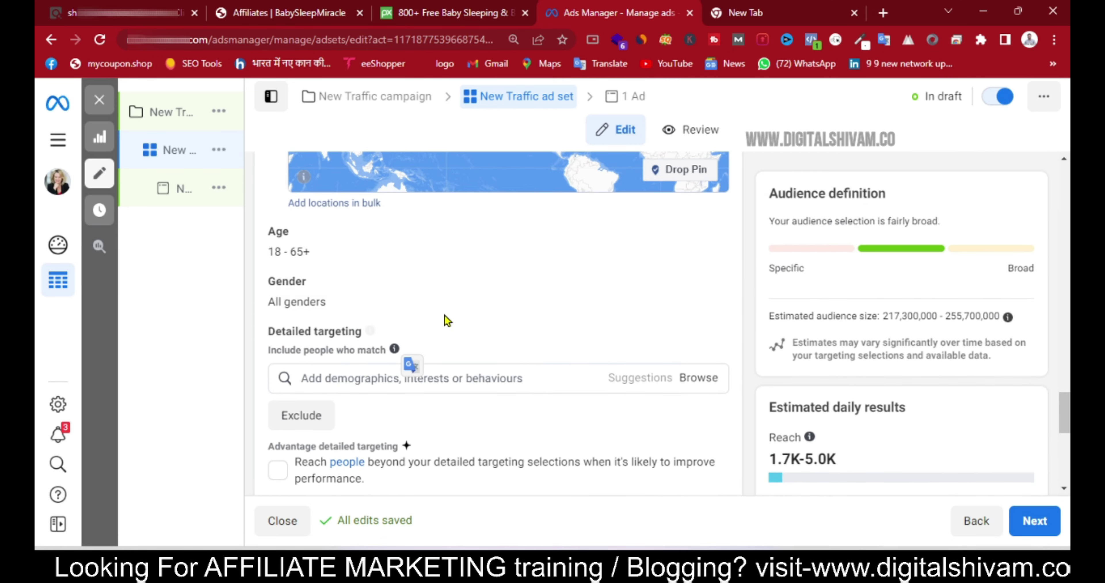
{"action": "left_click", "coordinate": [703, 233]}
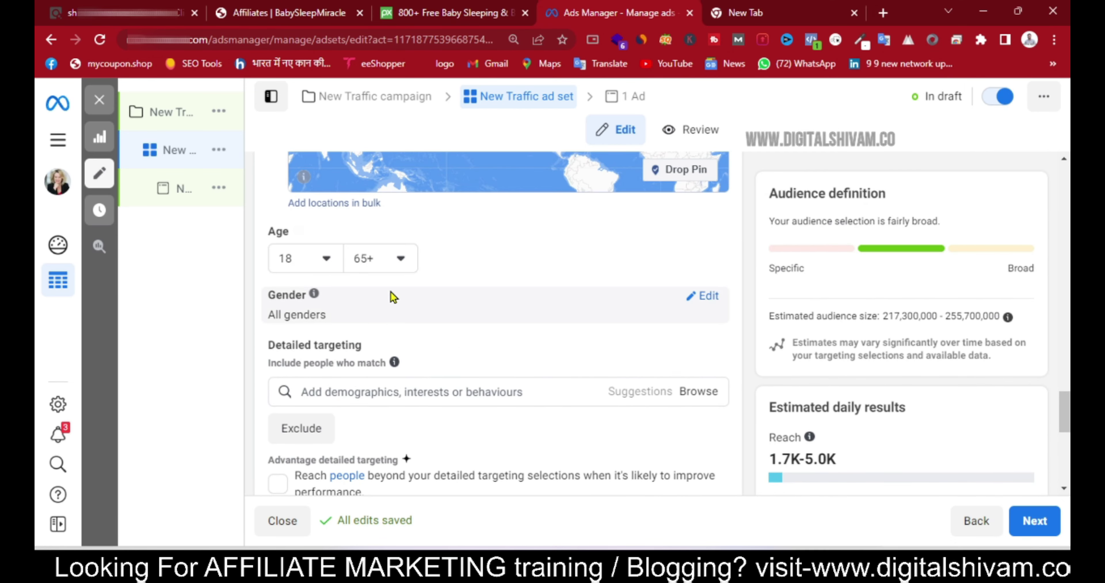
{"action": "left_click", "coordinate": [383, 263]}
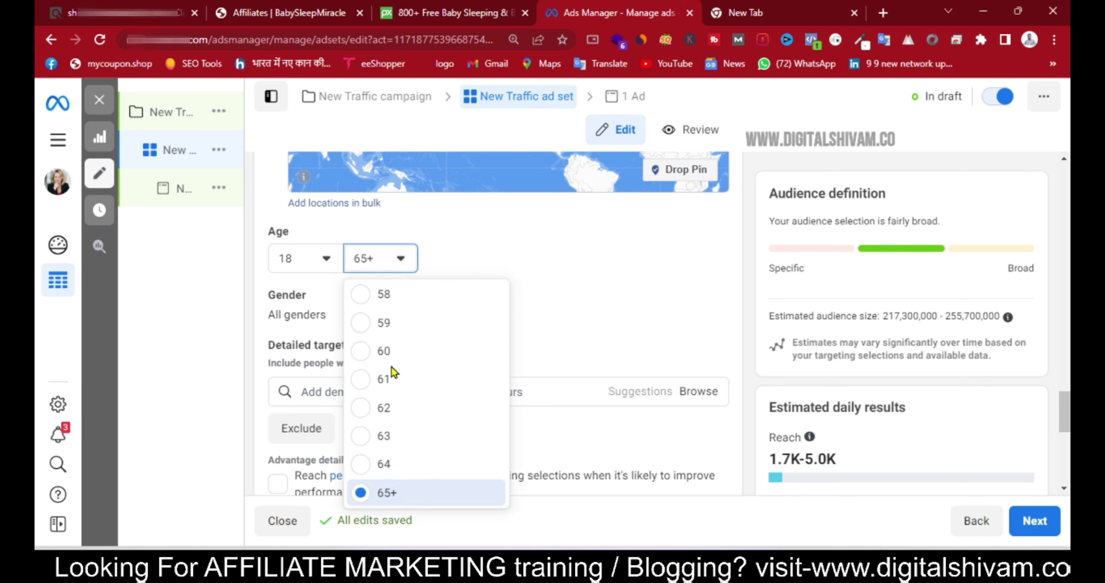
{"action": "scroll", "coordinate": [391, 373], "scroll_direction": "up", "scroll_amount": 1}
{"action": "scroll", "coordinate": [392, 373], "scroll_direction": "up", "scroll_amount": 6}
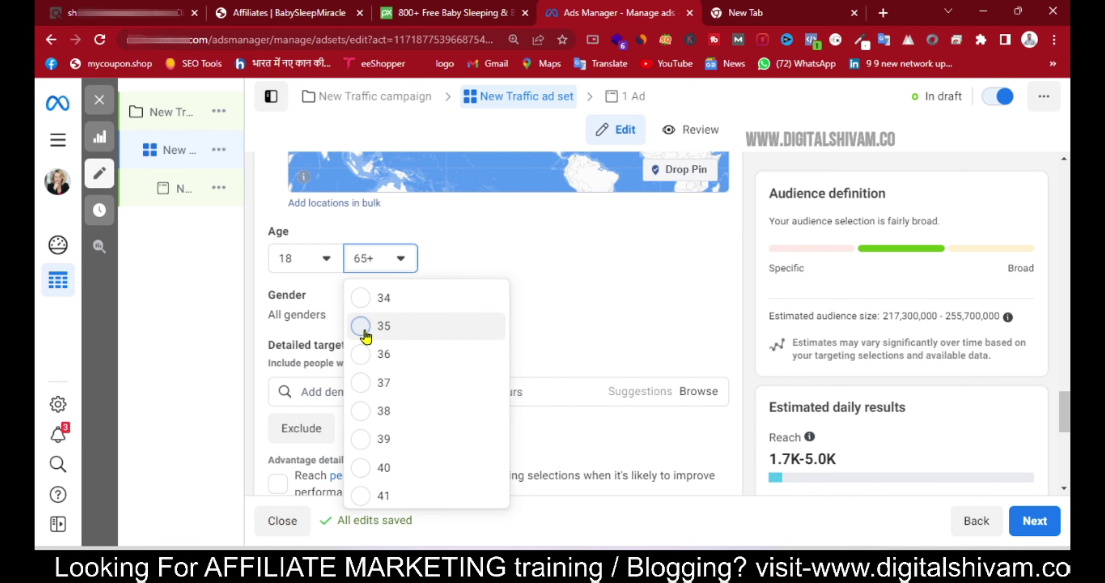
{"action": "left_click", "coordinate": [364, 333]}
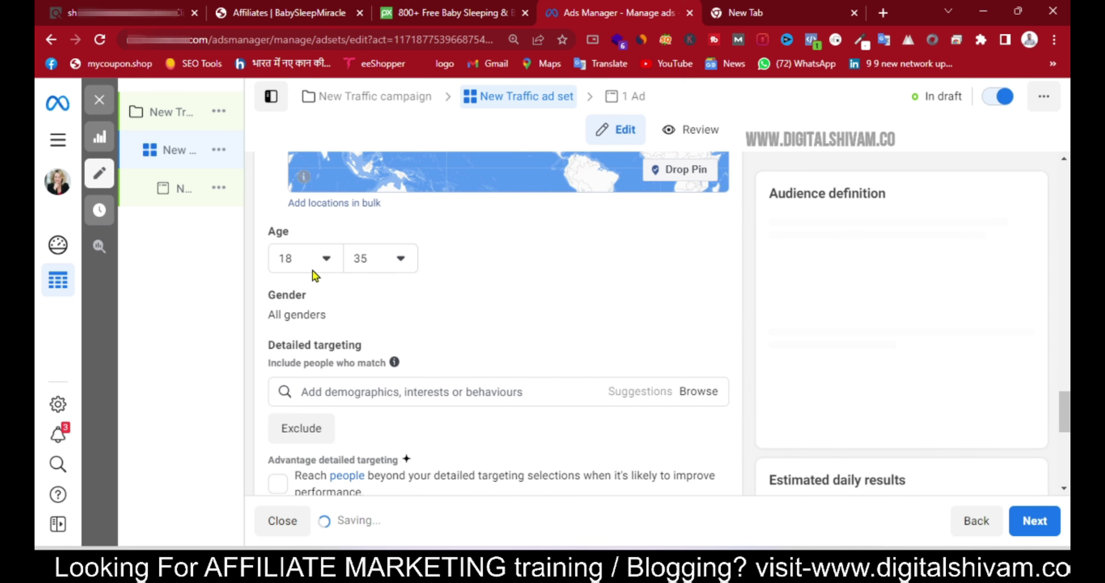
Step: Set the audience's minimum age to 25 and limit the gender to Women
{"action": "left_click", "coordinate": [312, 268]}
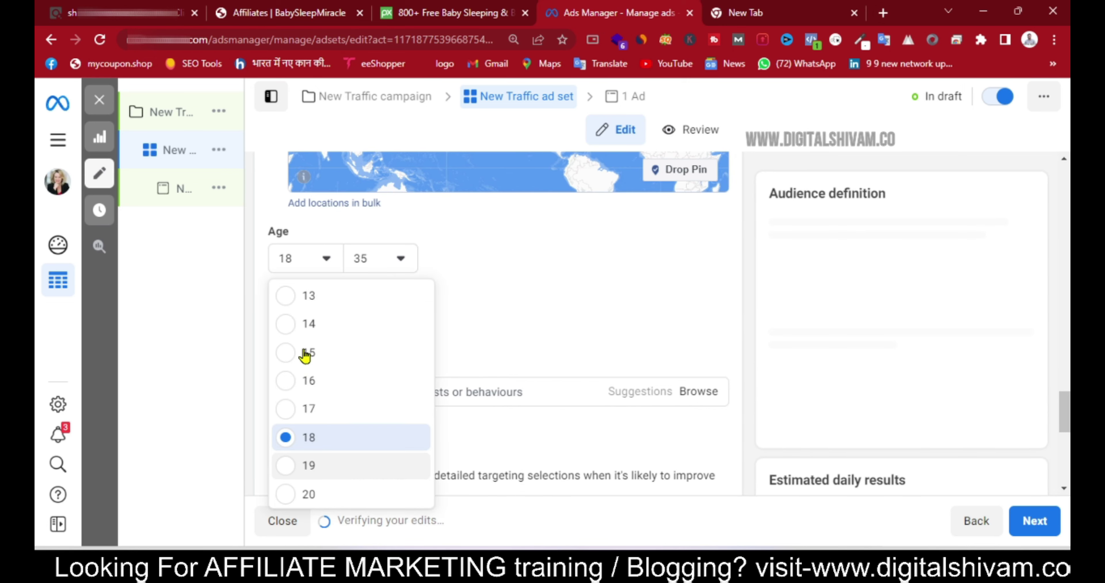
{"action": "left_click", "coordinate": [308, 364]}
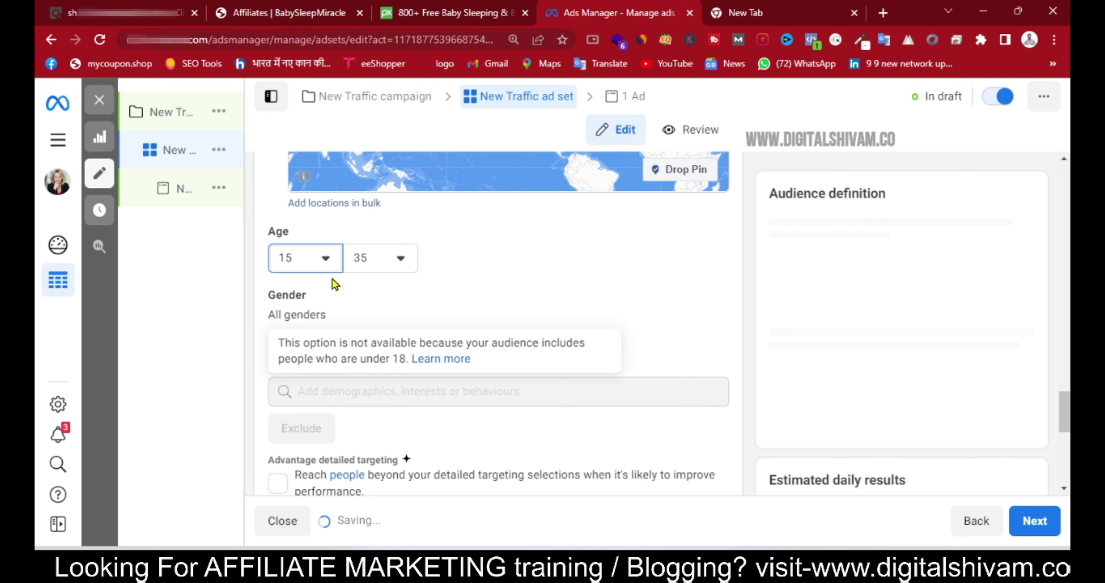
{"action": "left_click", "coordinate": [325, 260]}
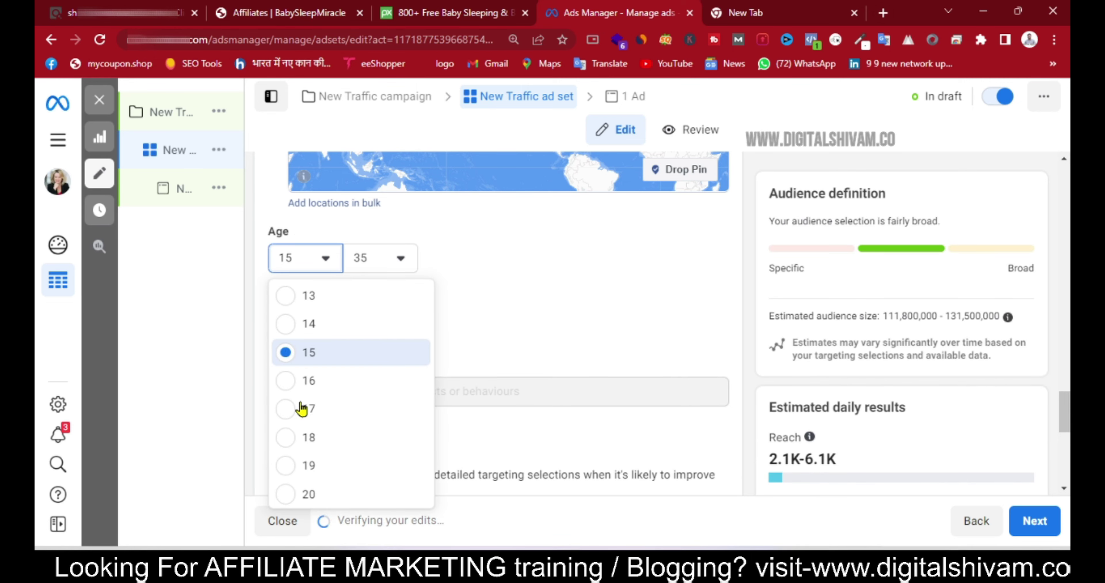
{"action": "scroll", "coordinate": [301, 408], "scroll_direction": "down", "scroll_amount": 5}
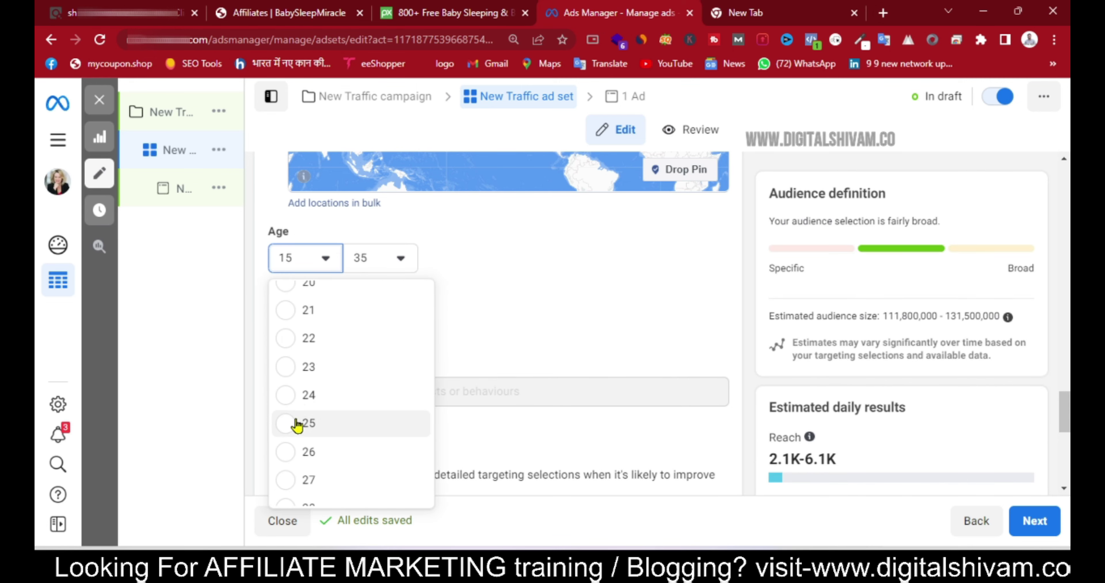
{"action": "left_click", "coordinate": [297, 424]}
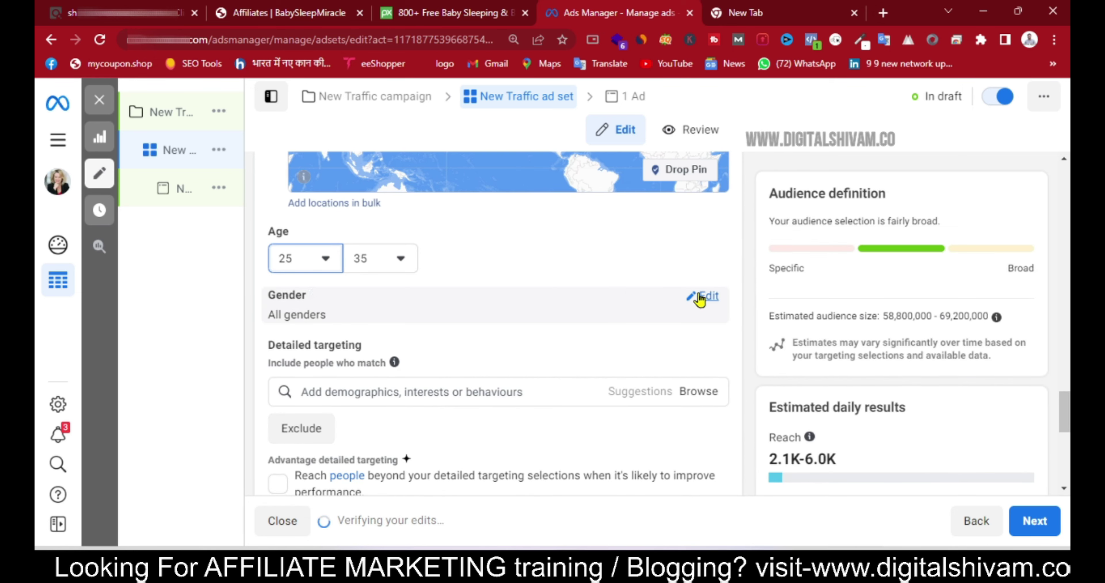
{"action": "left_click", "coordinate": [708, 296]}
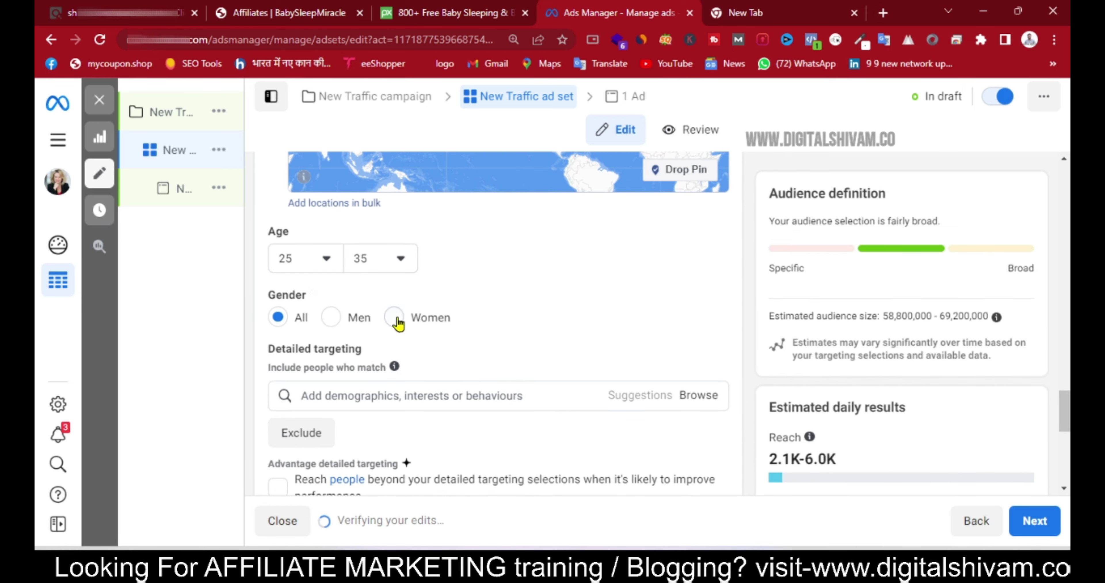
{"action": "scroll", "coordinate": [461, 347], "scroll_direction": "down", "scroll_amount": 3}
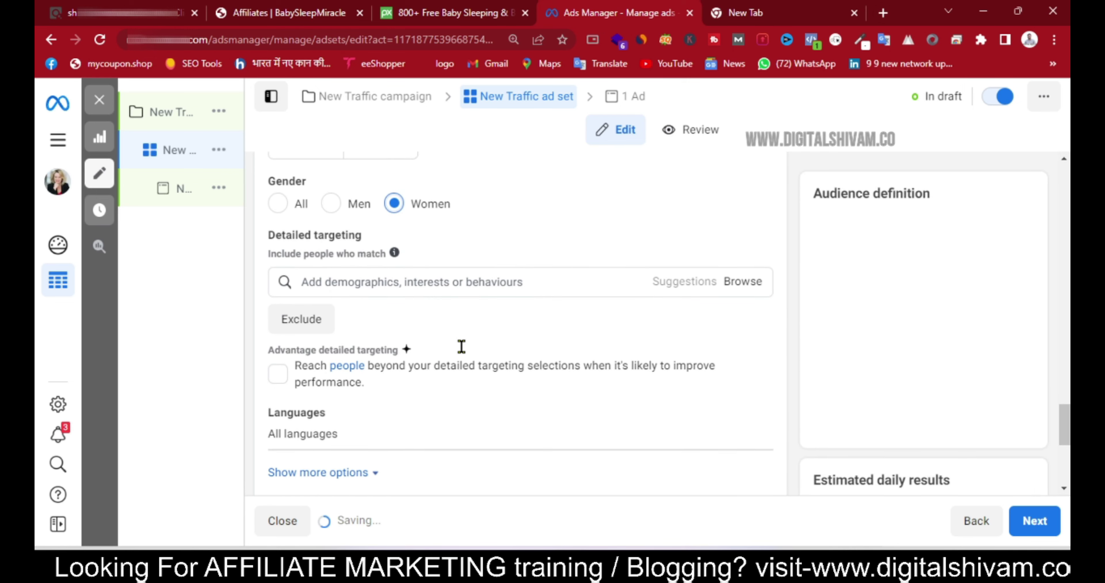
Step: Browse the detailed targeting demographics and include New parents (0-12 months) from the All parents category
{"action": "left_click", "coordinate": [420, 273]}
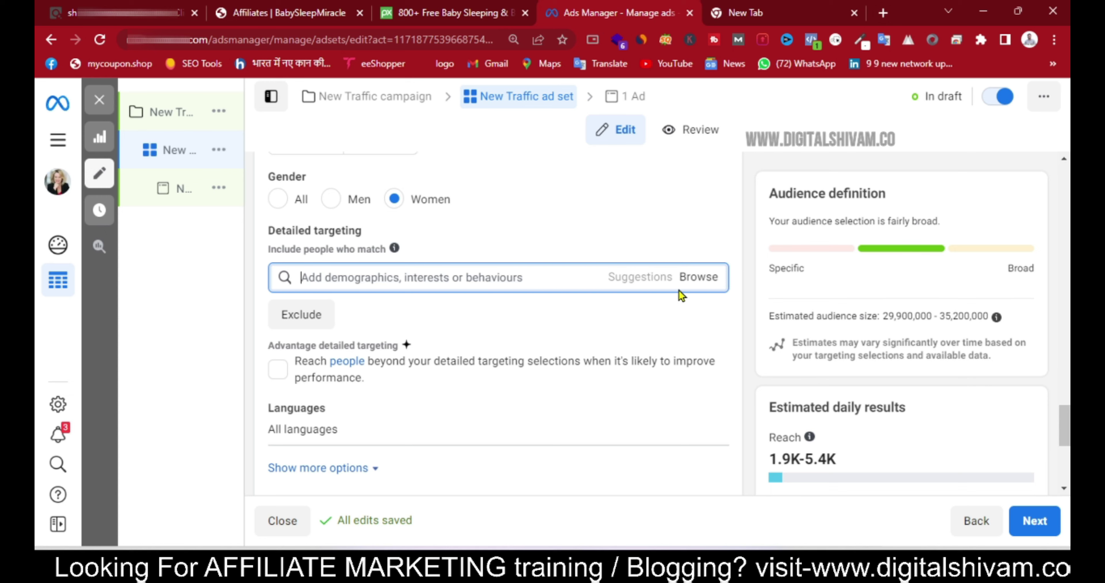
{"action": "left_click", "coordinate": [698, 277]}
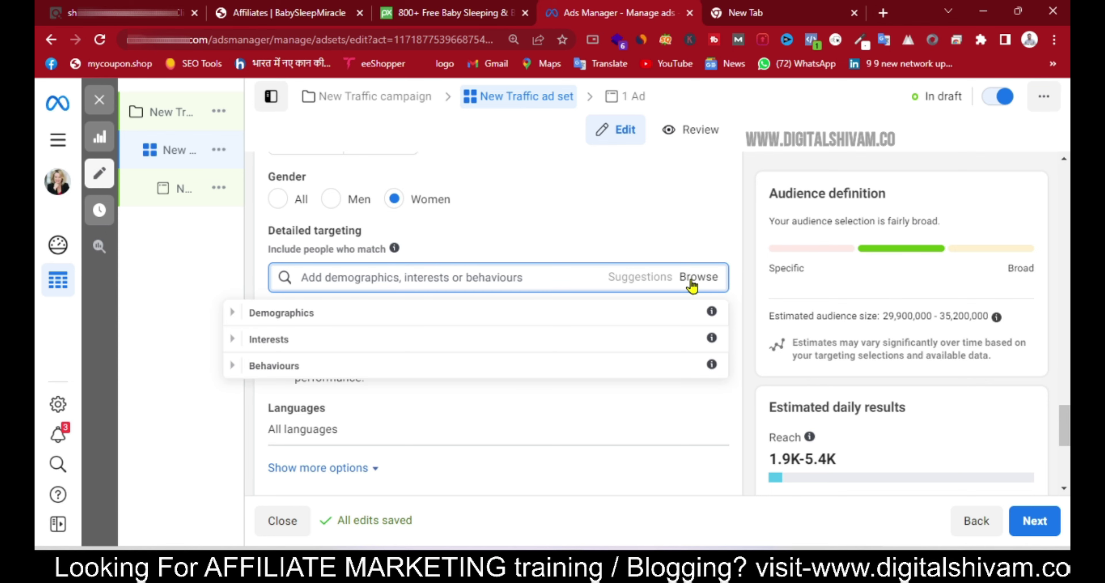
{"action": "left_click", "coordinate": [373, 320]}
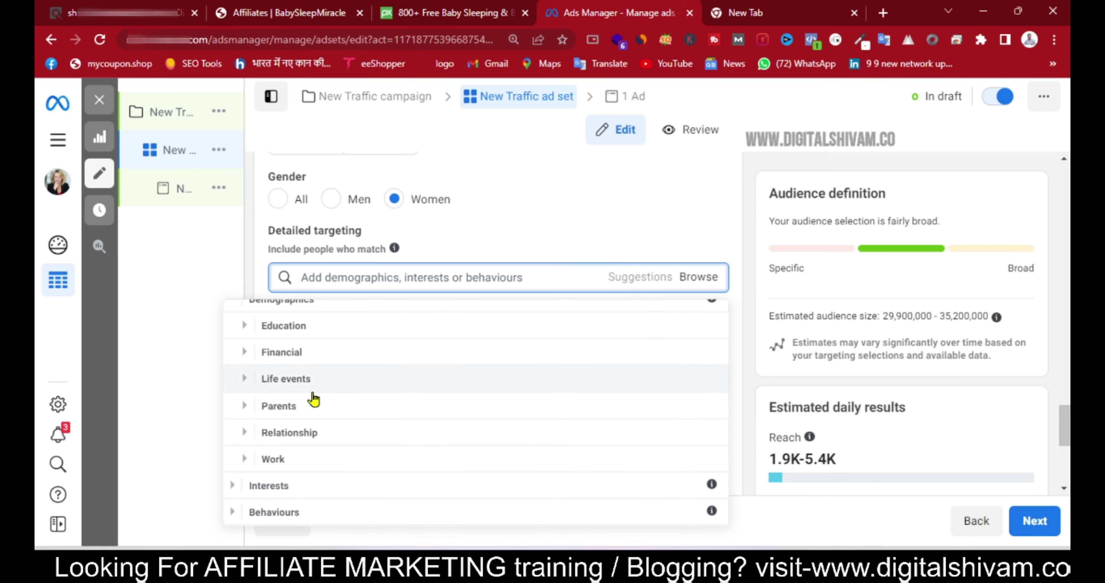
{"action": "left_click", "coordinate": [291, 431]}
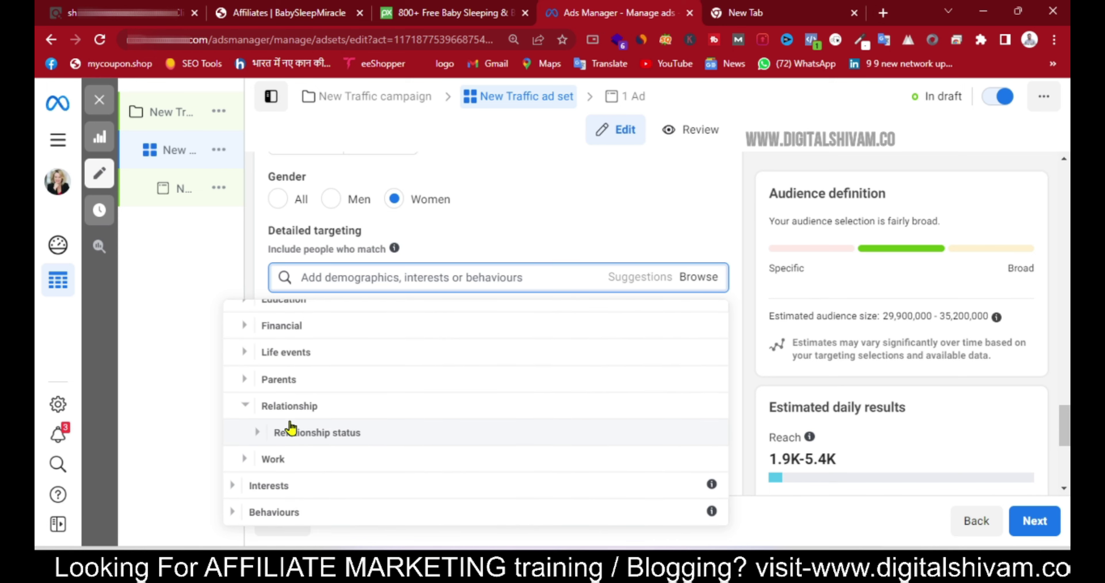
{"action": "left_click", "coordinate": [300, 405]}
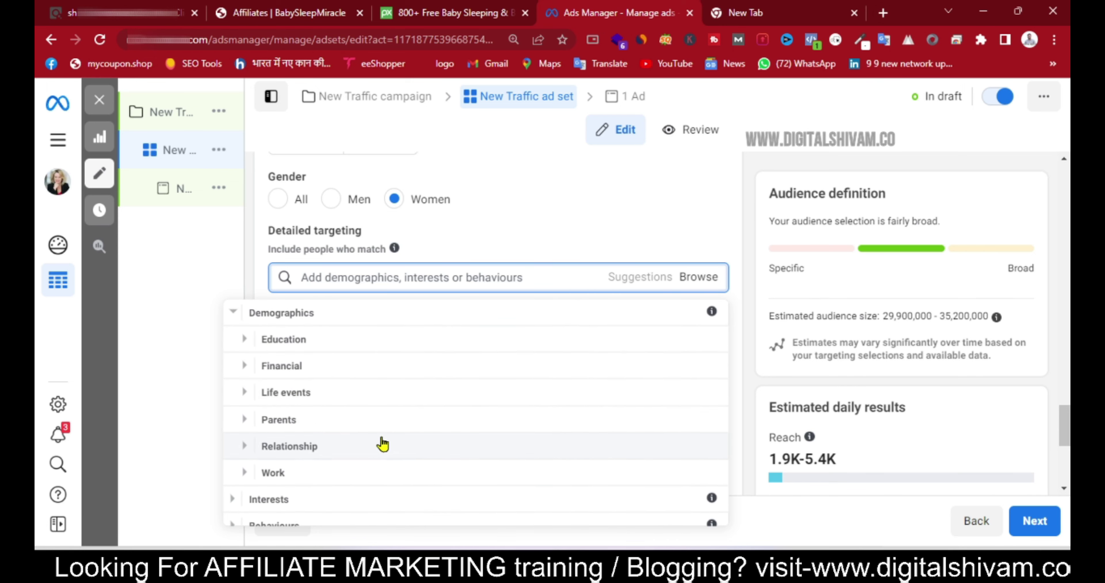
{"action": "left_click", "coordinate": [365, 430]}
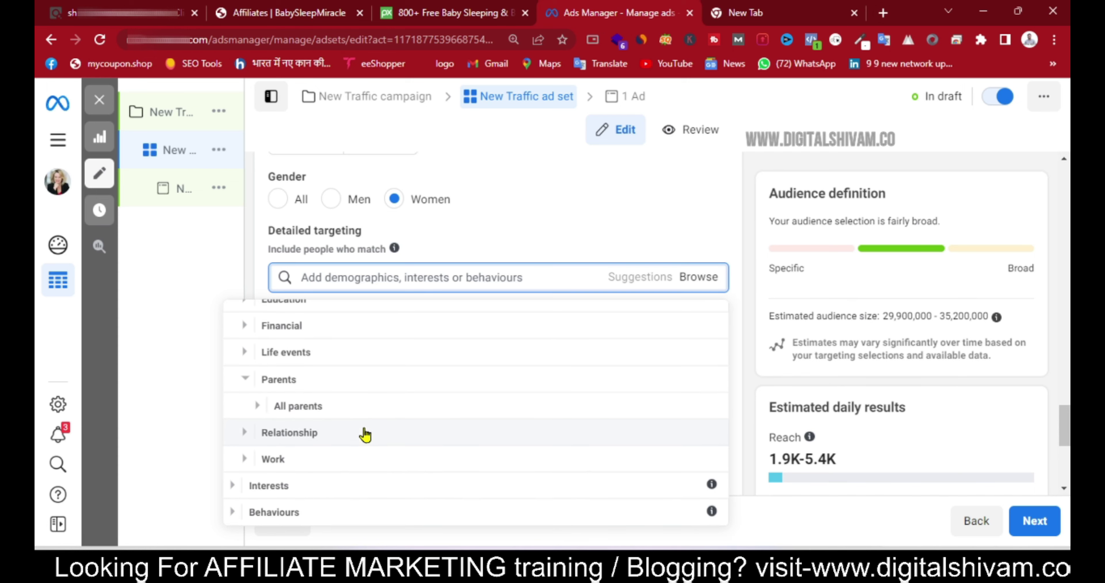
{"action": "left_click", "coordinate": [353, 416]}
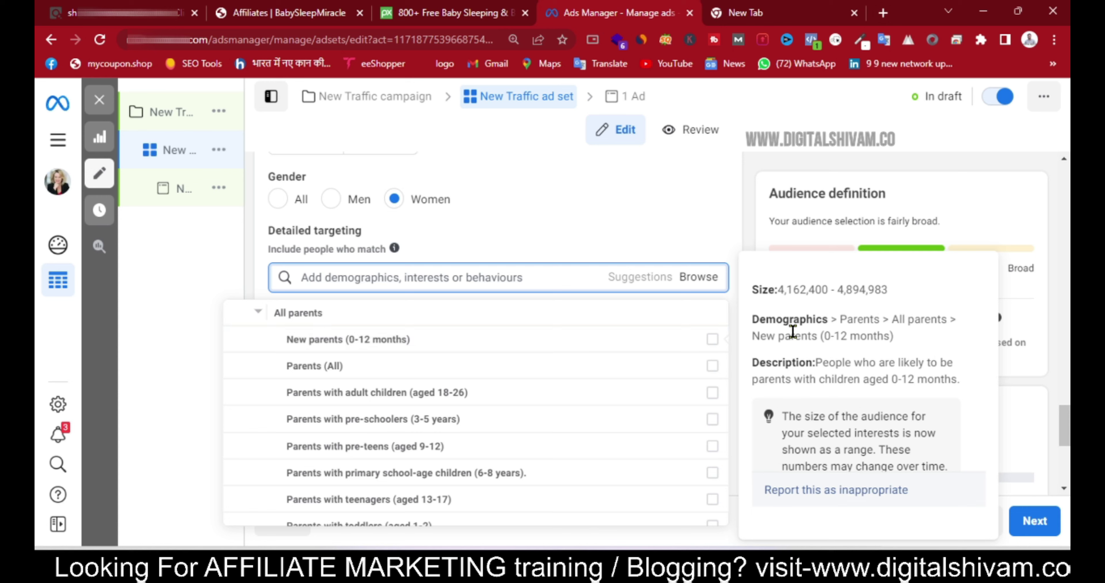
{"action": "left_click", "coordinate": [711, 341]}
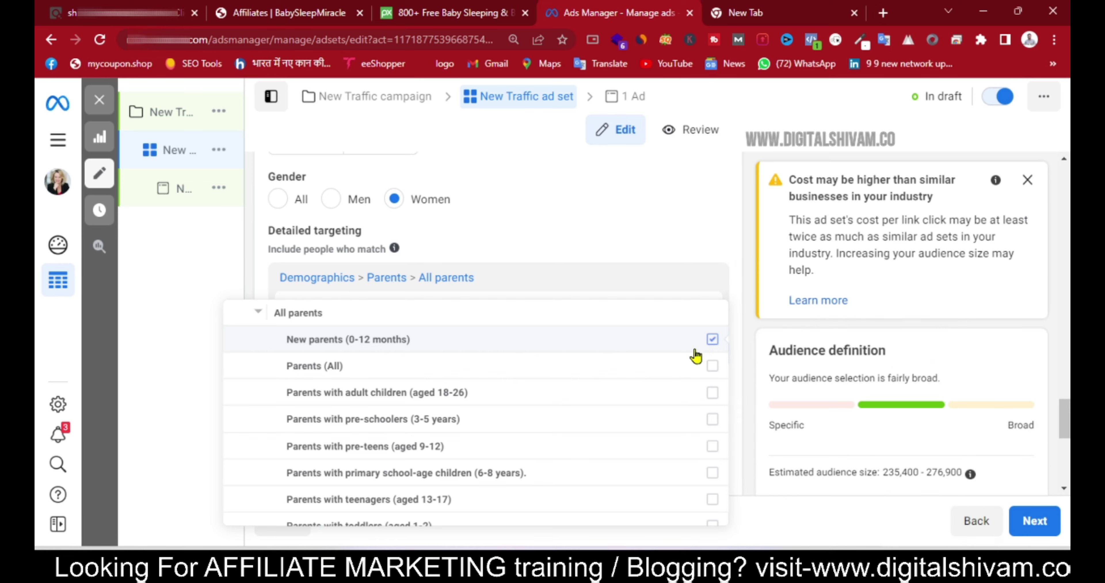
Step: Examine the remaining parent categories, then collapse All parents and close the detailed targeting list
{"action": "scroll", "coordinate": [635, 384], "scroll_direction": "down", "scroll_amount": 3}
{"action": "scroll", "coordinate": [635, 384], "scroll_direction": "up", "scroll_amount": 5}
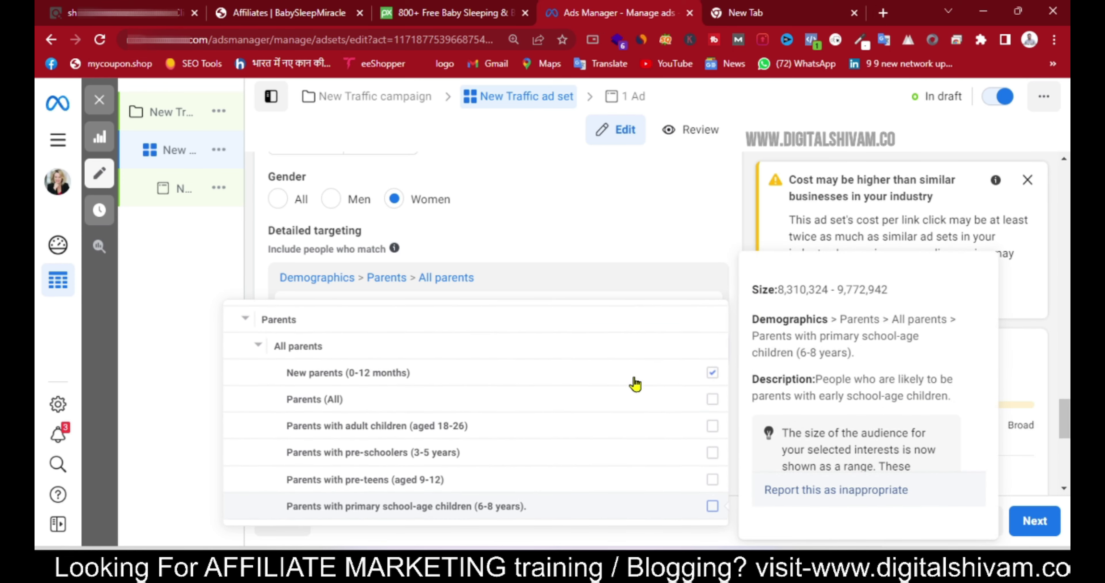
{"action": "scroll", "coordinate": [637, 401], "scroll_direction": "down", "scroll_amount": 3}
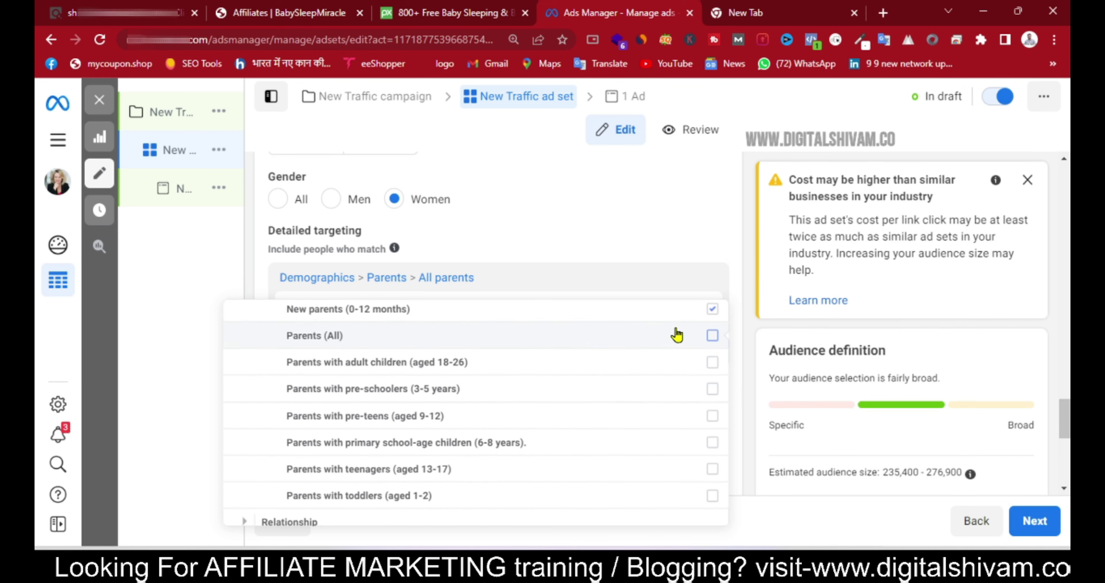
{"action": "scroll", "coordinate": [649, 336], "scroll_direction": "up", "scroll_amount": 2}
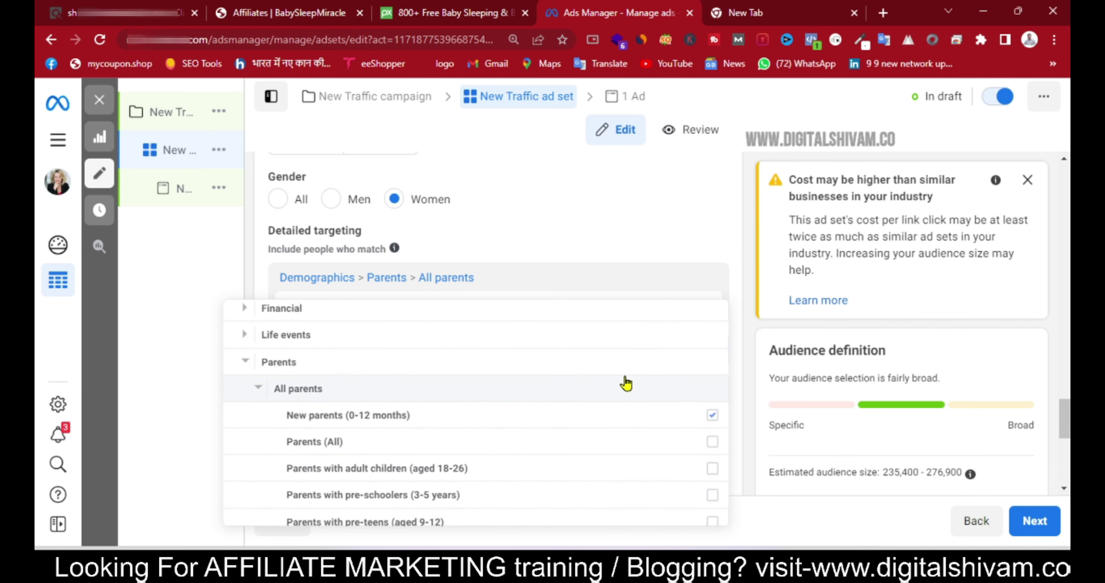
{"action": "left_click", "coordinate": [259, 394]}
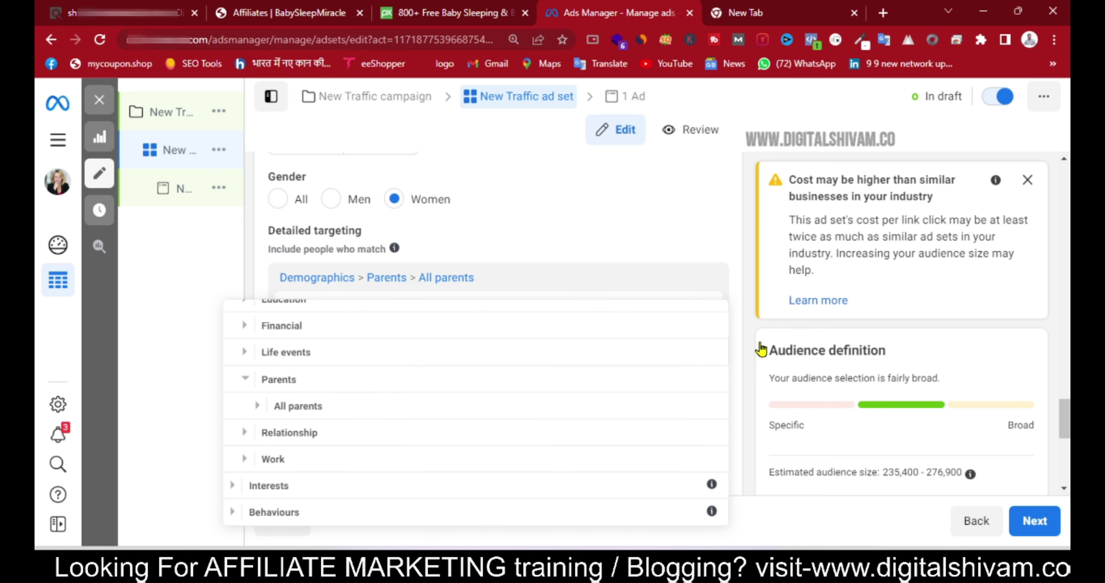
{"action": "scroll", "coordinate": [743, 353], "scroll_direction": "down", "scroll_amount": 5}
{"action": "scroll", "coordinate": [662, 300], "scroll_direction": "up", "scroll_amount": 1}
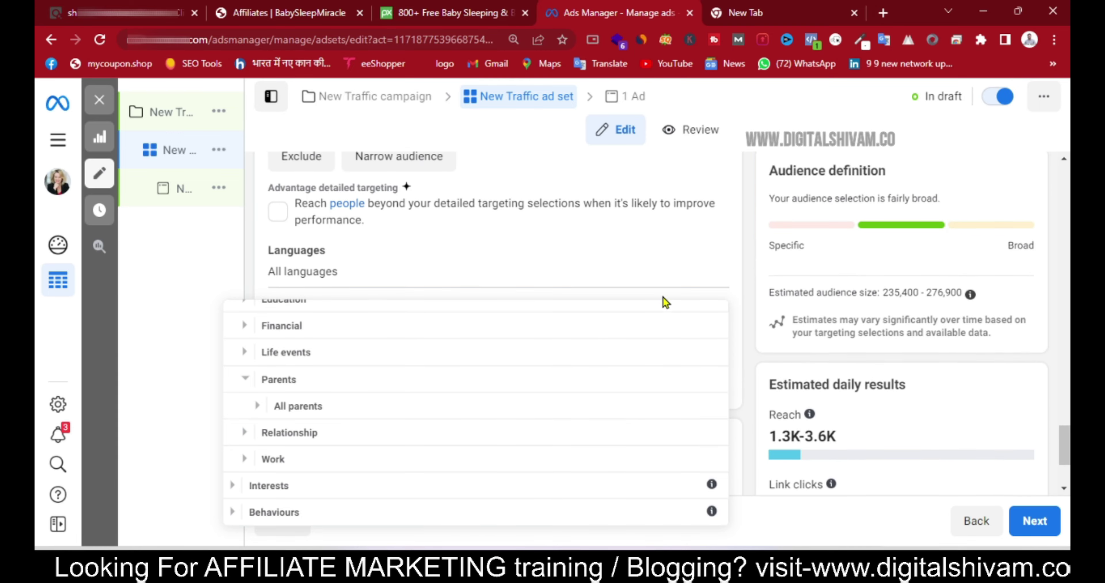
{"action": "left_click", "coordinate": [661, 266]}
{"action": "scroll", "coordinate": [661, 266], "scroll_direction": "up", "scroll_amount": 5}
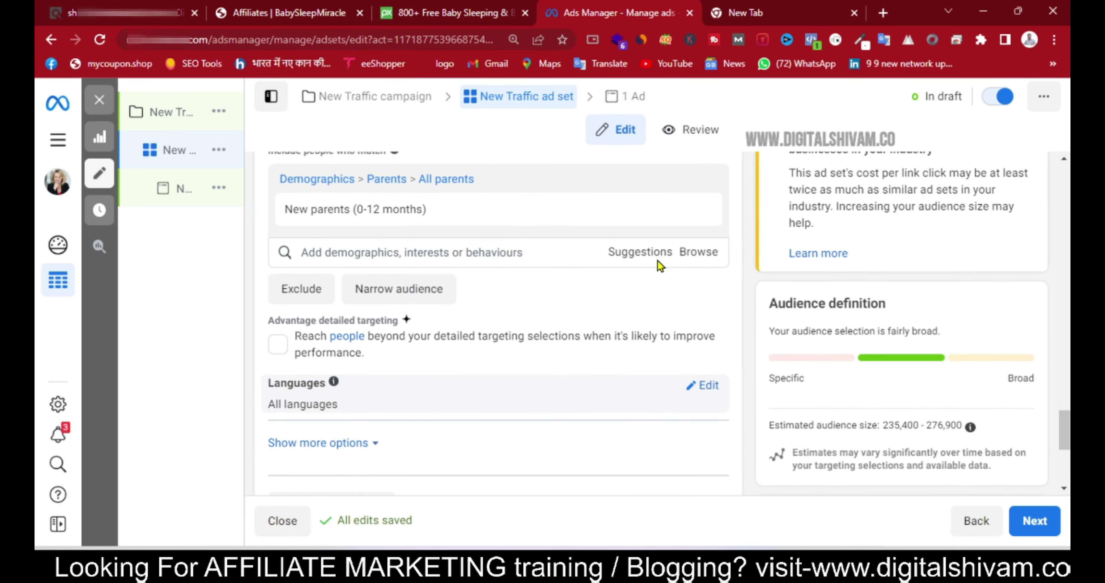
Step: Set the ad set to manual placements, exclude the Audience Network and Messenger platforms, and proceed to the ad
{"action": "scroll", "coordinate": [660, 266], "scroll_direction": "down", "scroll_amount": 8}
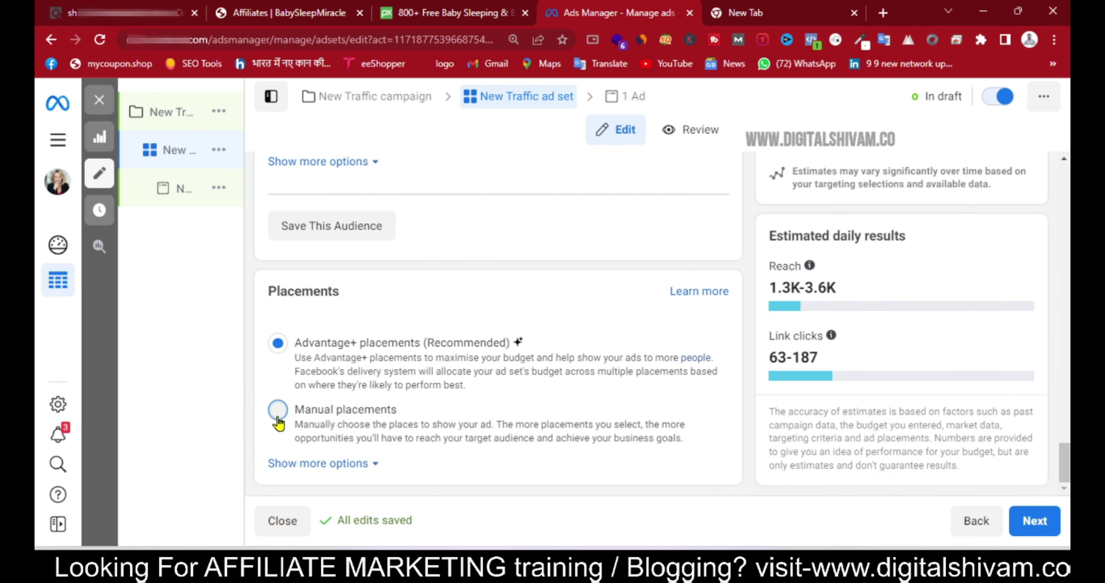
{"action": "left_click", "coordinate": [278, 420]}
{"action": "scroll", "coordinate": [277, 422], "scroll_direction": "down", "scroll_amount": 4}
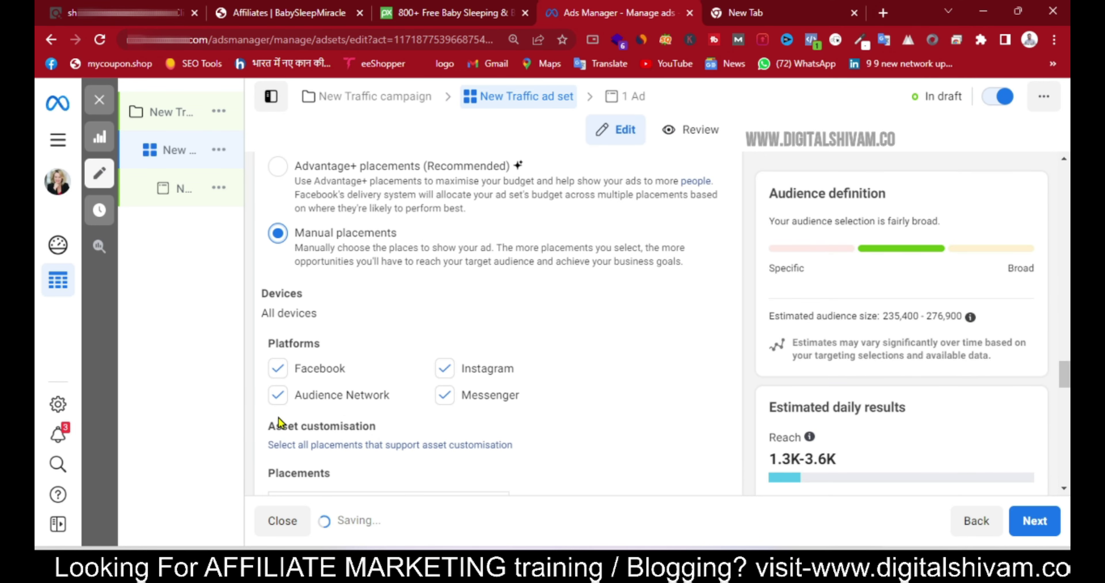
{"action": "left_click", "coordinate": [279, 401]}
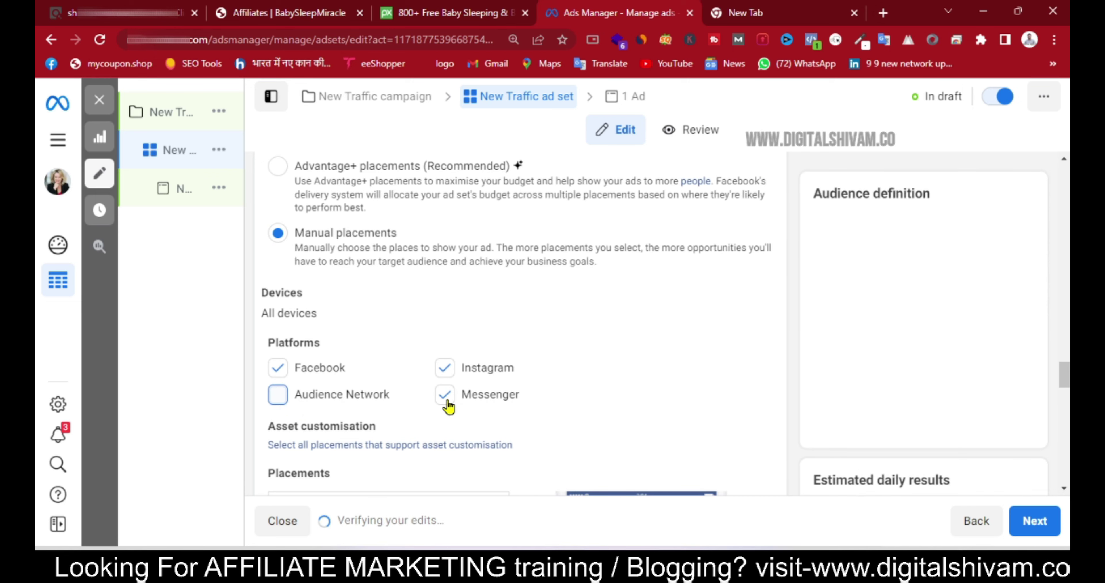
{"action": "left_click", "coordinate": [445, 396]}
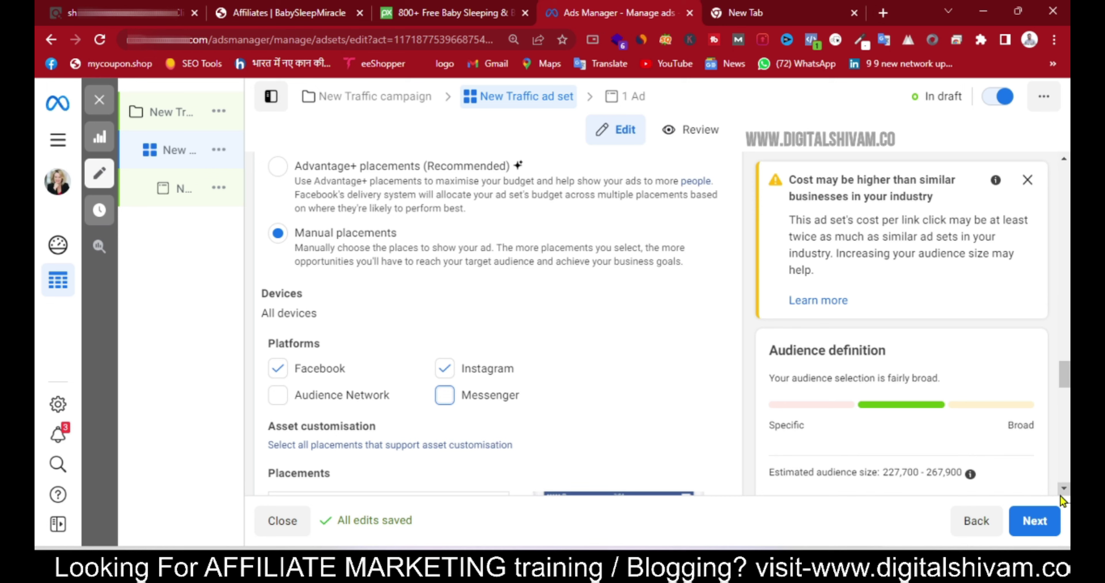
{"action": "left_click", "coordinate": [1046, 520]}
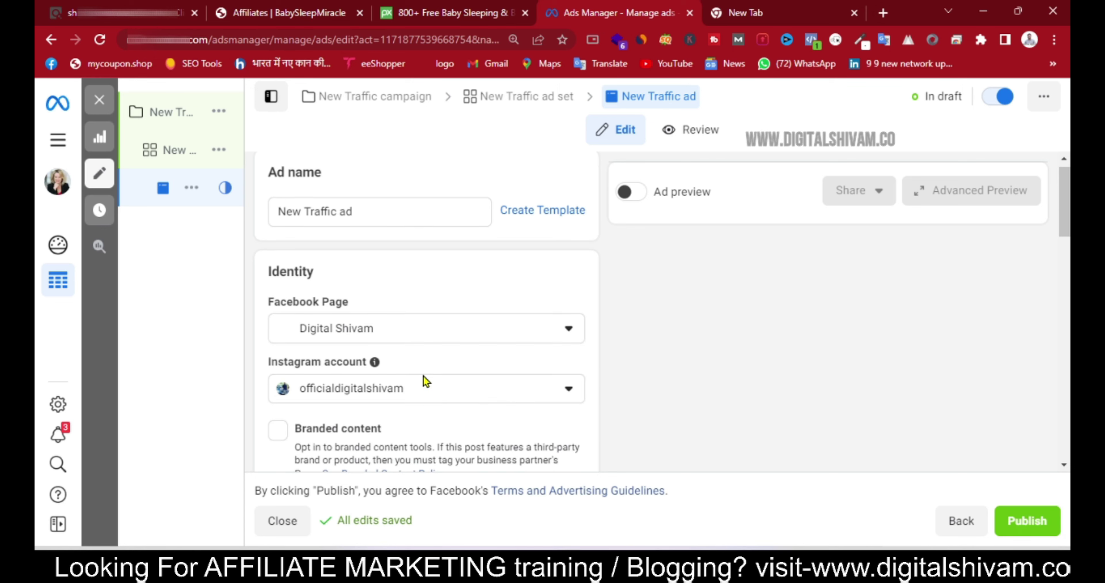
Step: Complete the Advantage+ creative stage of the ad's media setup and review the ad creative down to its text fields
{"action": "scroll", "coordinate": [423, 377], "scroll_direction": "down", "scroll_amount": 2}
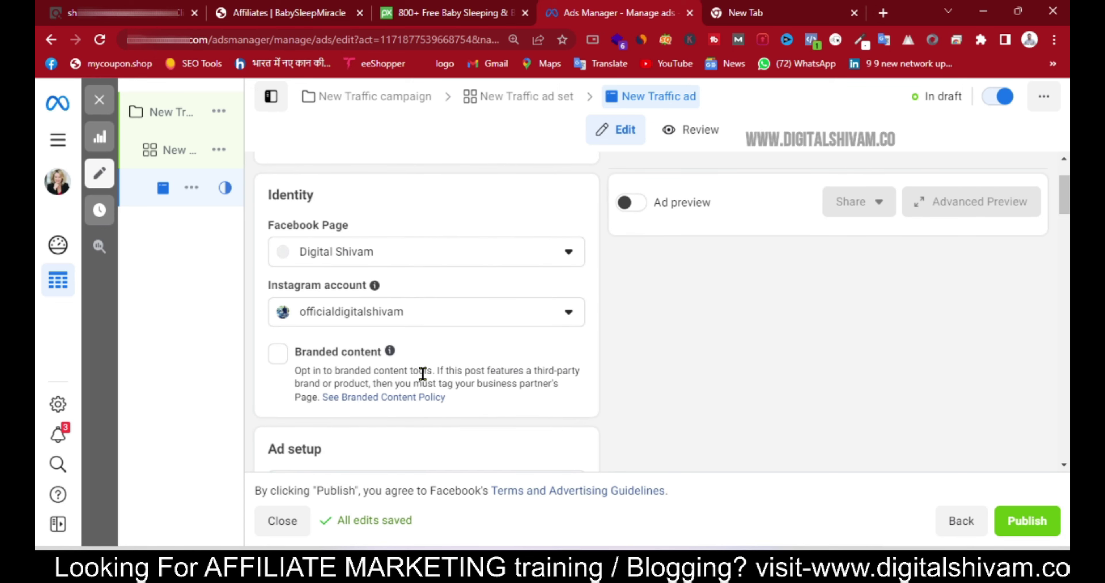
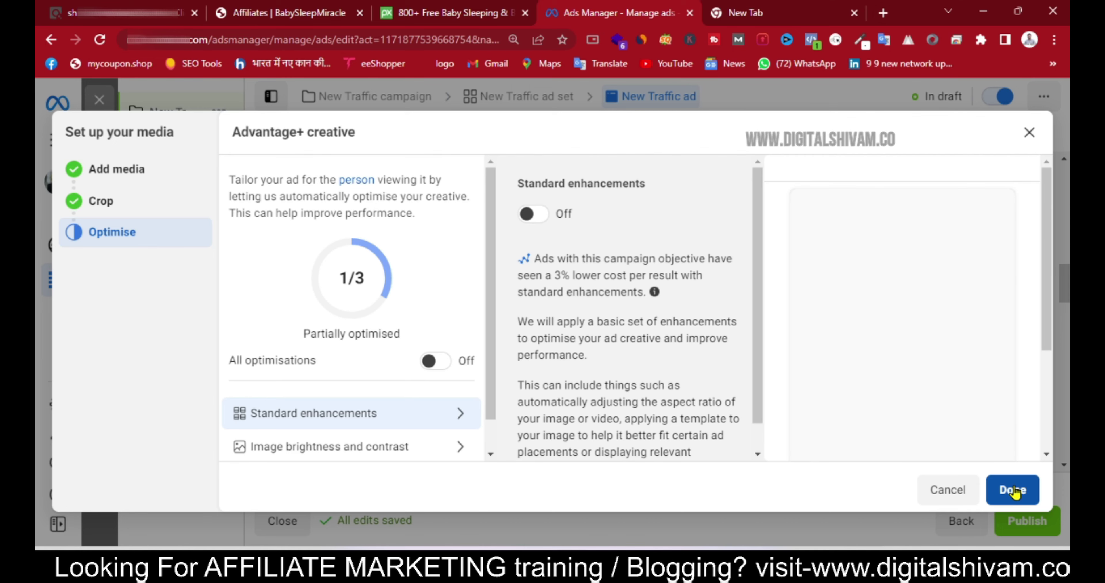
{"action": "left_click", "coordinate": [1014, 492]}
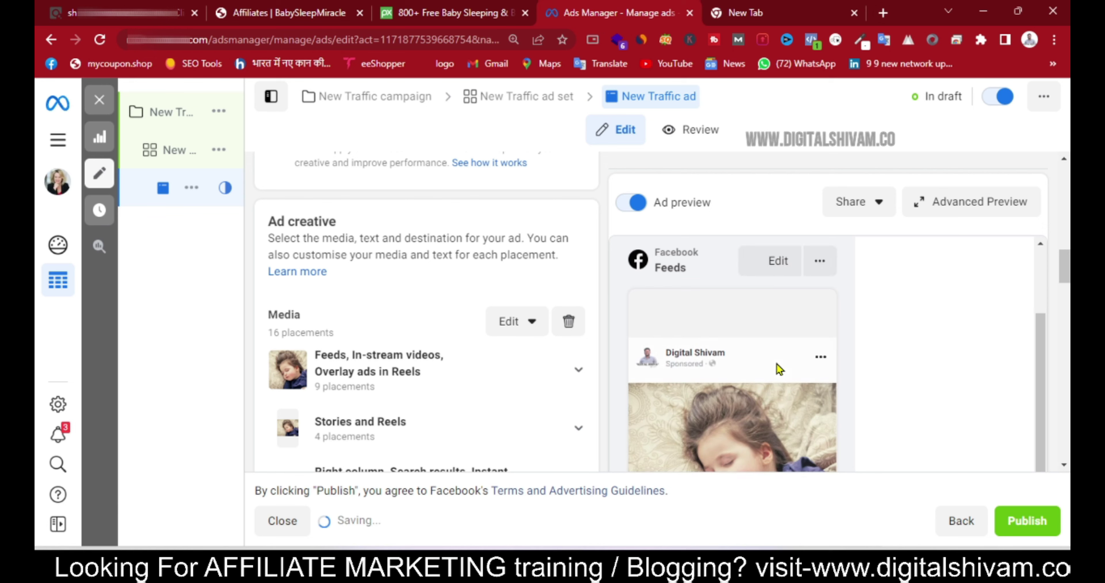
{"action": "scroll", "coordinate": [777, 370], "scroll_direction": "down", "scroll_amount": 3}
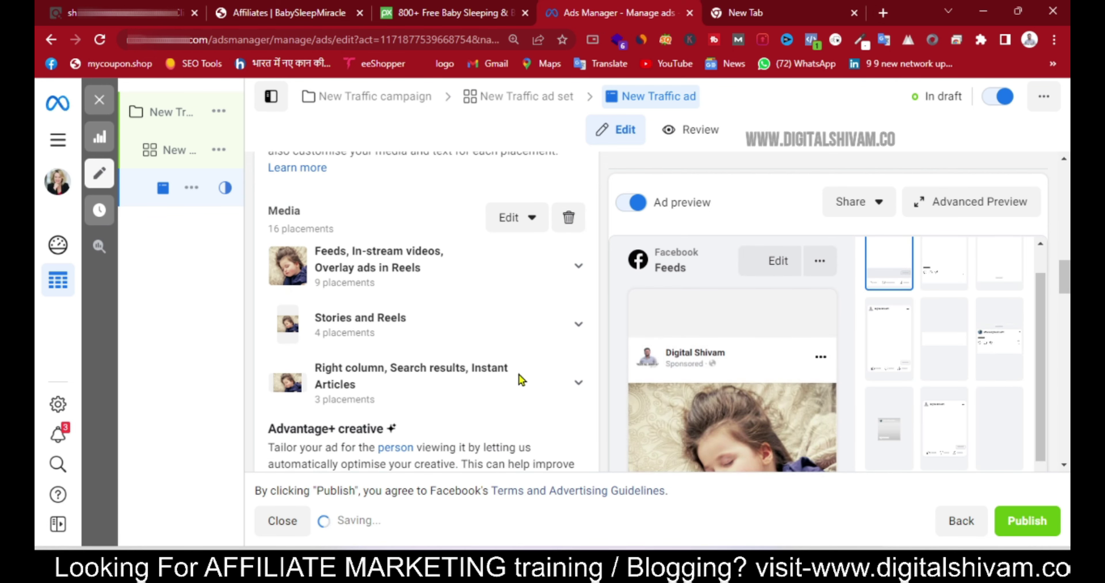
{"action": "scroll", "coordinate": [520, 373], "scroll_direction": "down", "scroll_amount": 5}
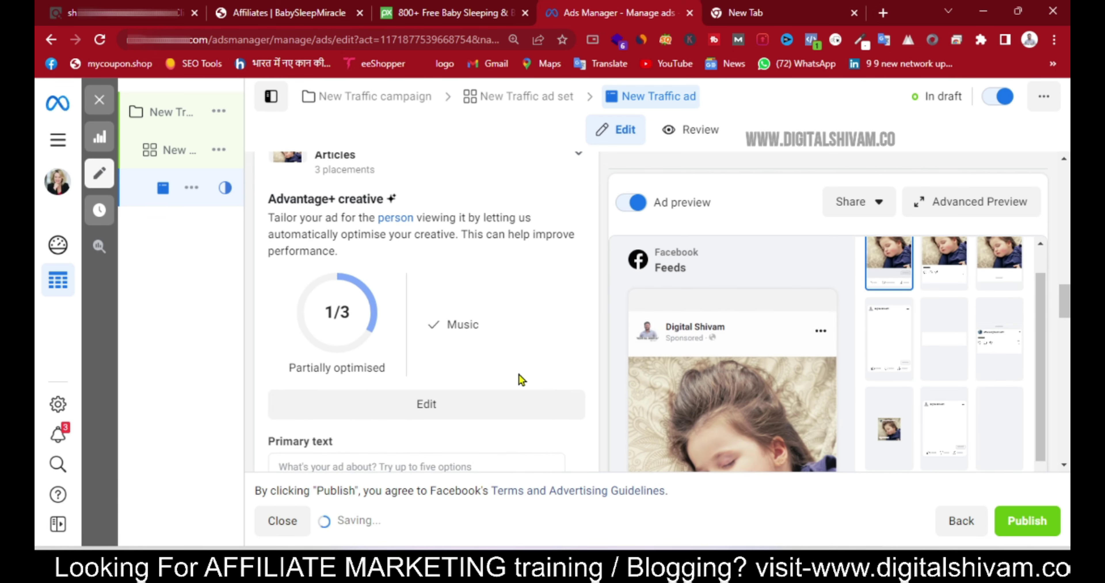
{"action": "scroll", "coordinate": [522, 379], "scroll_direction": "down", "scroll_amount": 3}
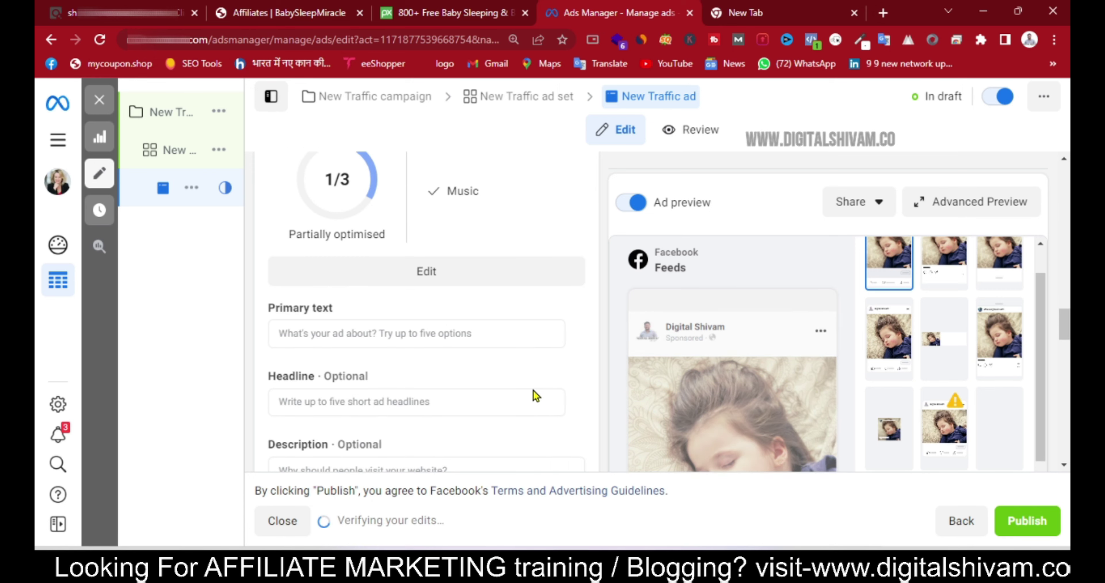
{"action": "scroll", "coordinate": [532, 388], "scroll_direction": "down", "scroll_amount": 2}
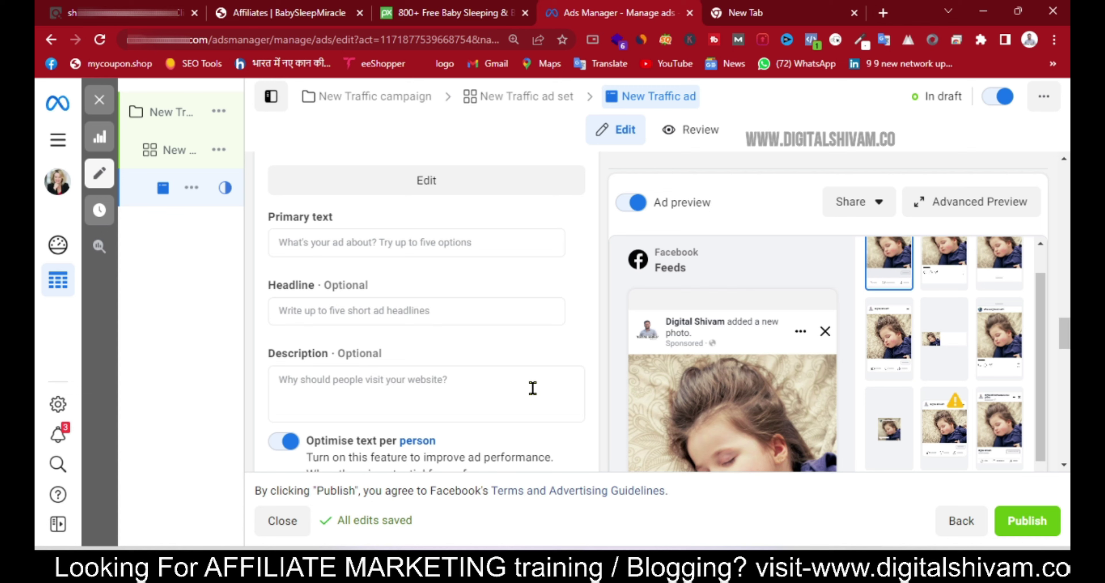
Step: Switch to the BabySleepMiracle affiliate resource center, open its Facebook Tools and examine the sample ads
{"action": "left_click", "coordinate": [322, 10]}
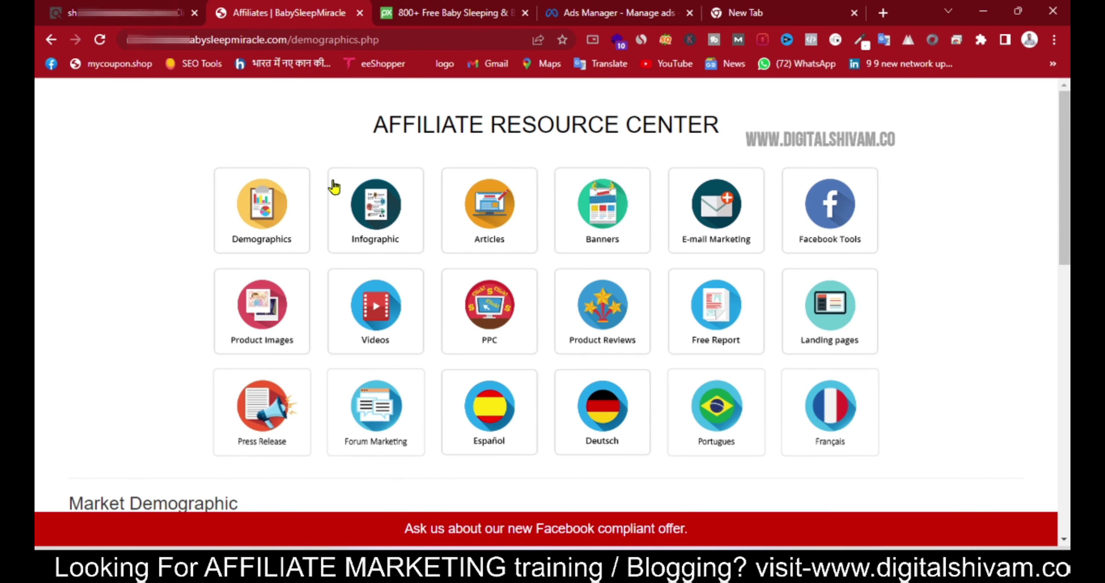
{"action": "left_click", "coordinate": [833, 209]}
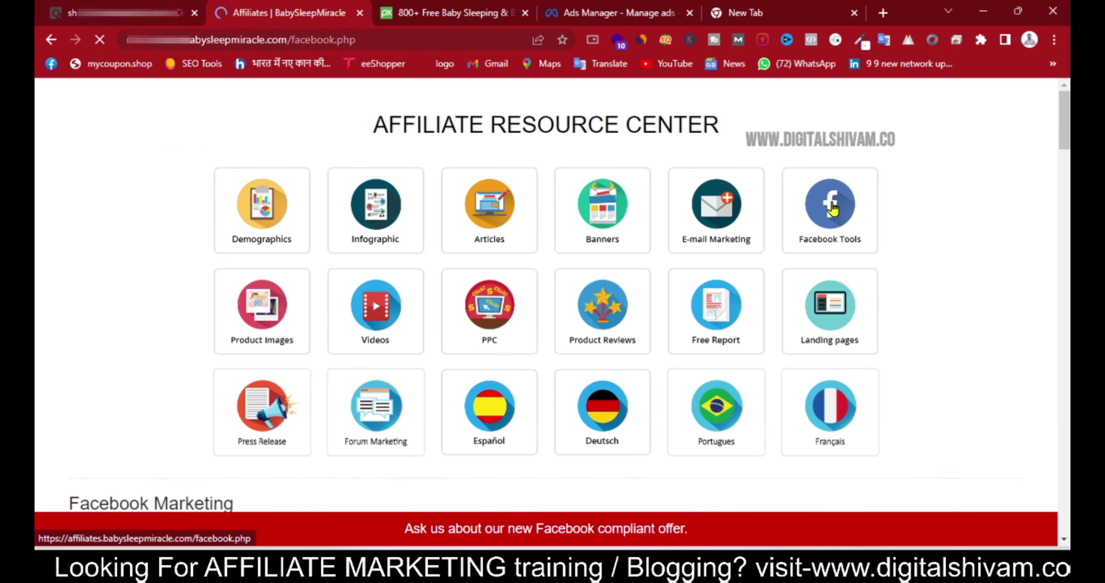
{"action": "scroll", "coordinate": [832, 210], "scroll_direction": "down", "scroll_amount": 5}
{"action": "scroll", "coordinate": [832, 209], "scroll_direction": "down", "scroll_amount": 2}
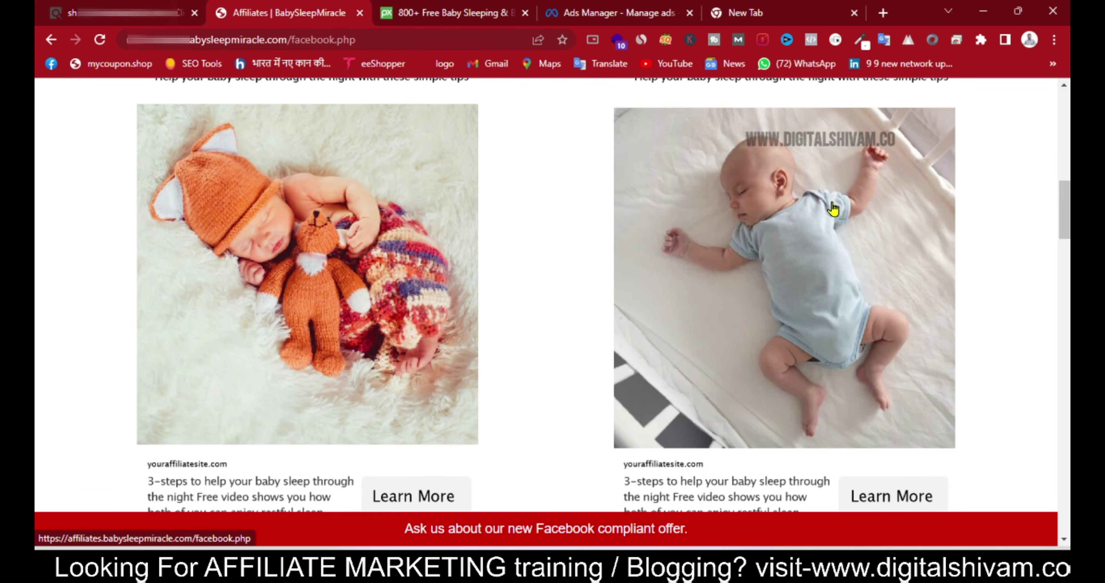
{"action": "scroll", "coordinate": [398, 385], "scroll_direction": "down", "scroll_amount": 1}
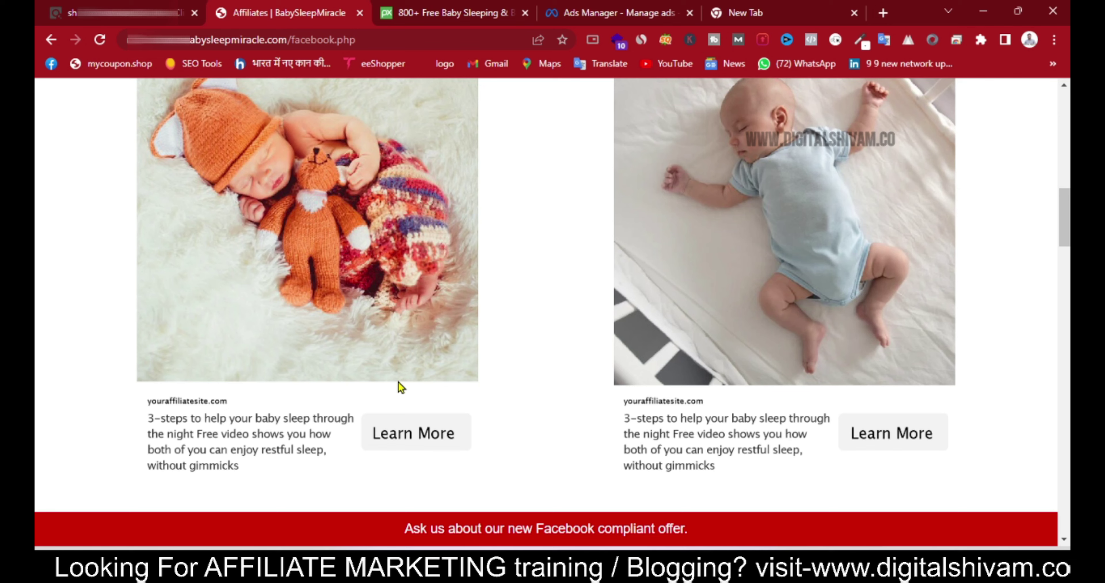
Step: Compare the ad's primary text, headline and description fields in Ads Manager with the sample Facebook ads on the affiliate page
{"action": "left_click", "coordinate": [650, 6]}
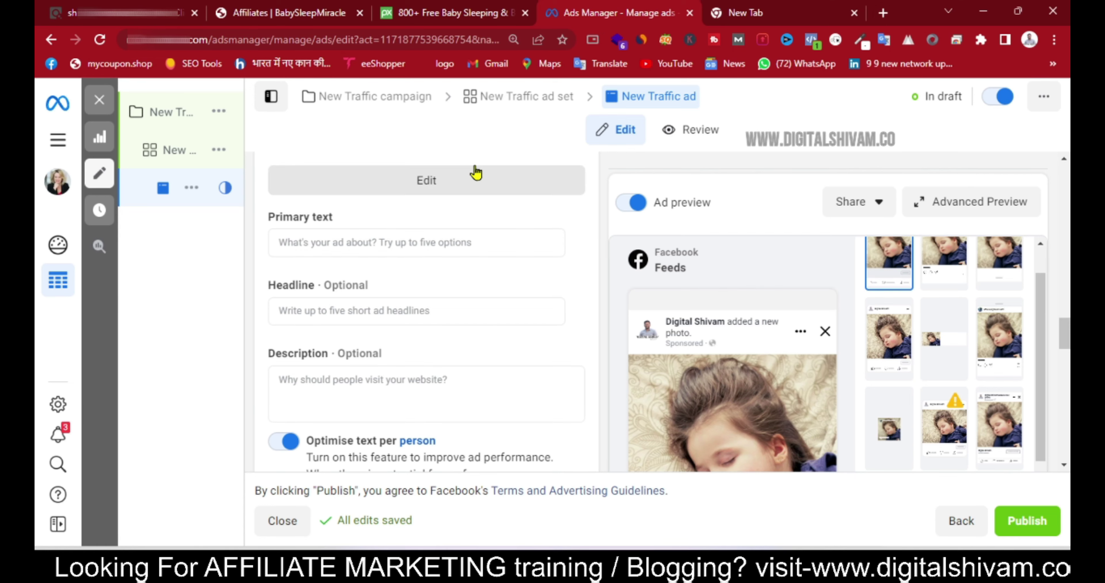
{"action": "left_click", "coordinate": [234, 12]}
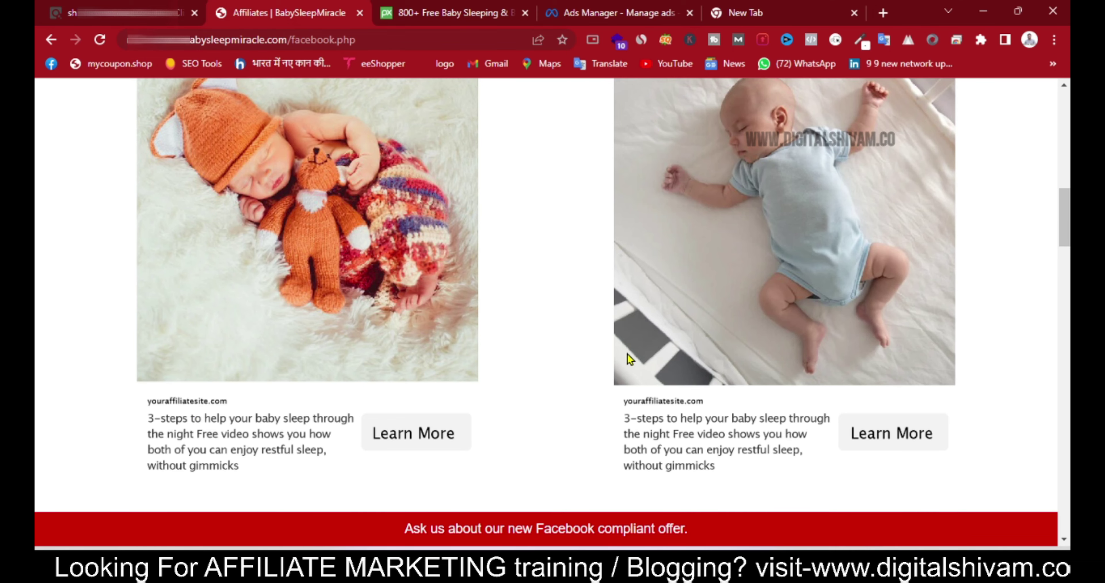
{"action": "scroll", "coordinate": [630, 359], "scroll_direction": "down", "scroll_amount": 10}
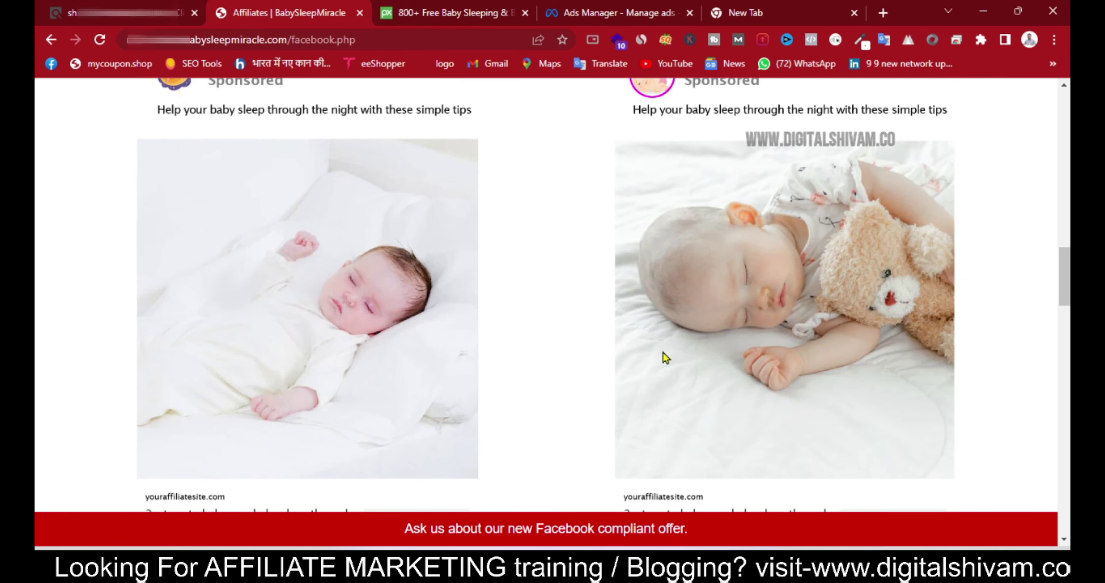
{"action": "scroll", "coordinate": [665, 357], "scroll_direction": "up", "scroll_amount": 2}
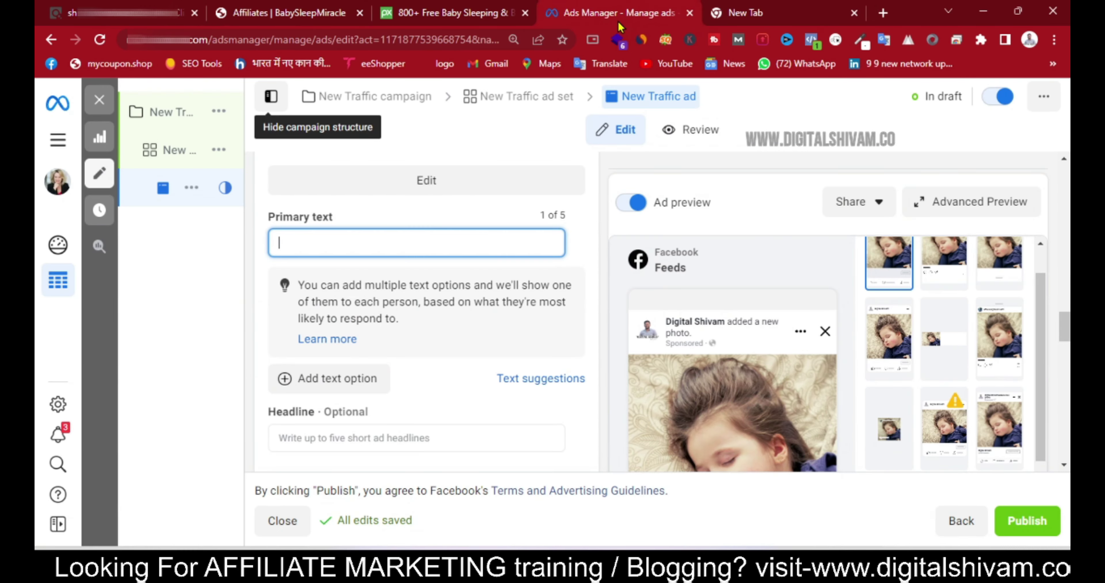
Step: Check the ad's empty description field against the copy beneath the sample ad images on the BabySleepMiracle page, and return to Ads Manager
{"action": "left_click", "coordinate": [618, 19]}
{"action": "scroll", "coordinate": [555, 273], "scroll_direction": "down", "scroll_amount": 3}
{"action": "left_click", "coordinate": [383, 372]}
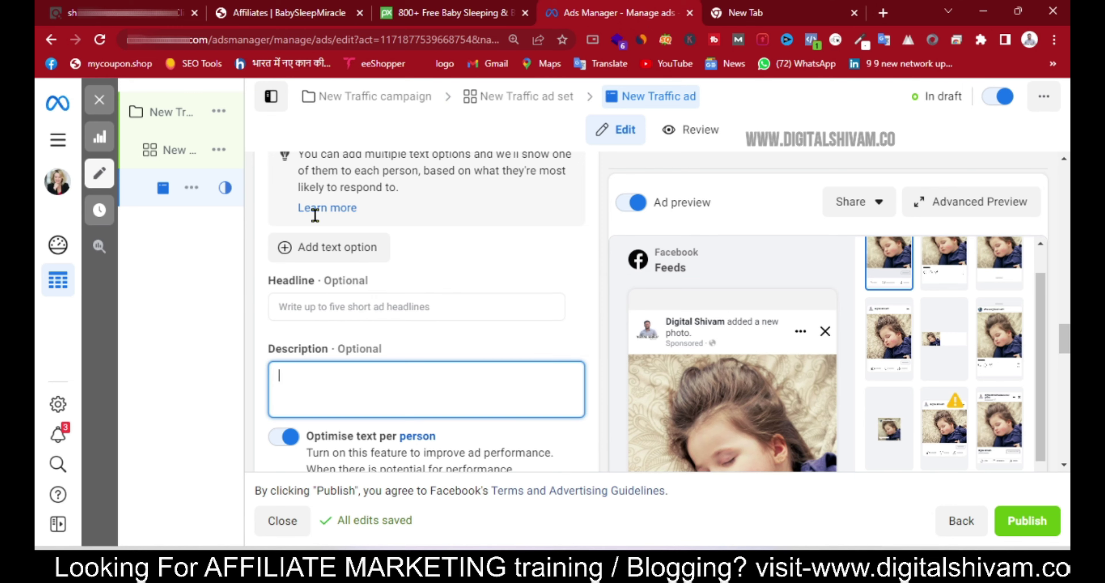
{"action": "left_click", "coordinate": [227, 12]}
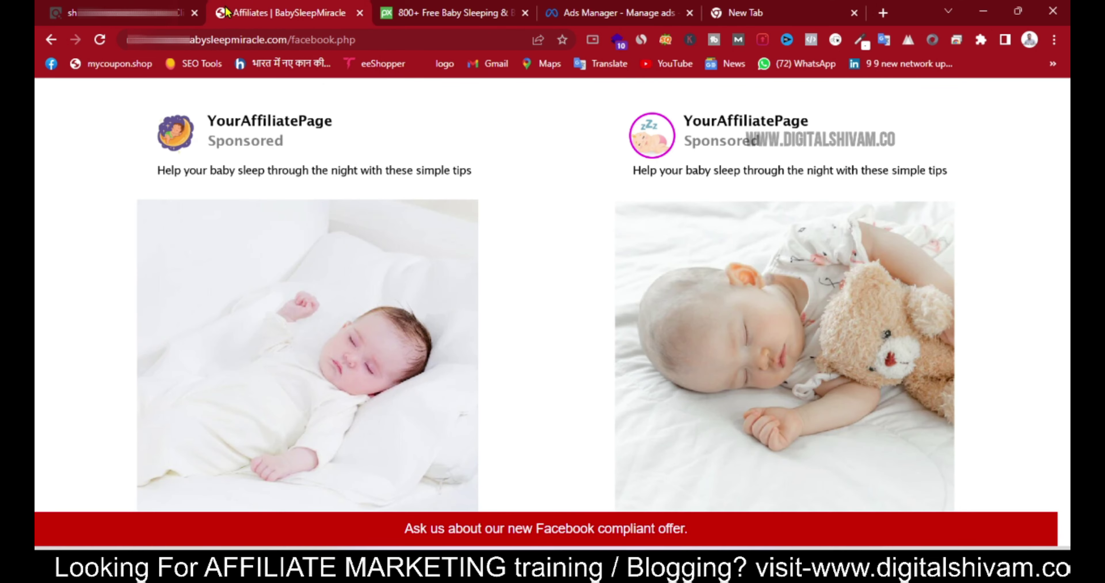
{"action": "scroll", "coordinate": [369, 174], "scroll_direction": "down", "scroll_amount": 5}
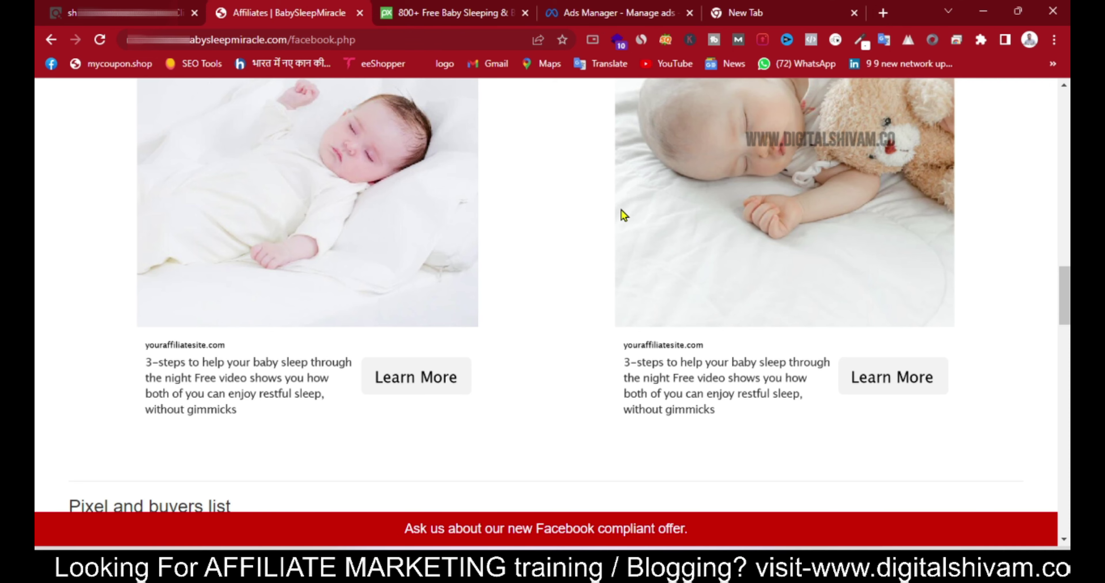
{"action": "left_click", "coordinate": [582, 10]}
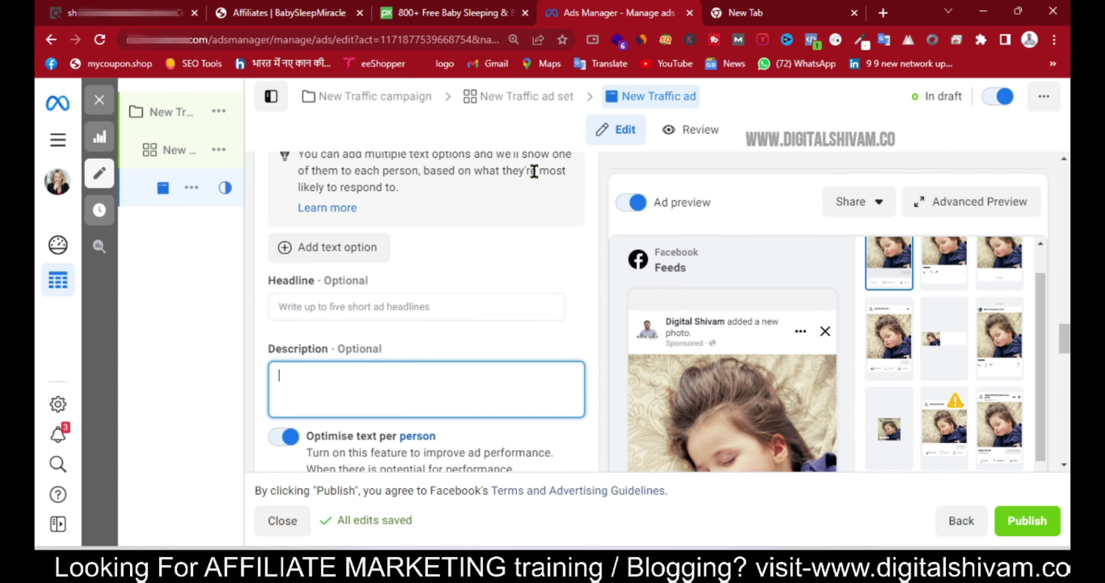
Step: Examine the ad's Destination section, focusing on the Website option and its Website URL field
{"action": "scroll", "coordinate": [534, 171], "scroll_direction": "down", "scroll_amount": 6}
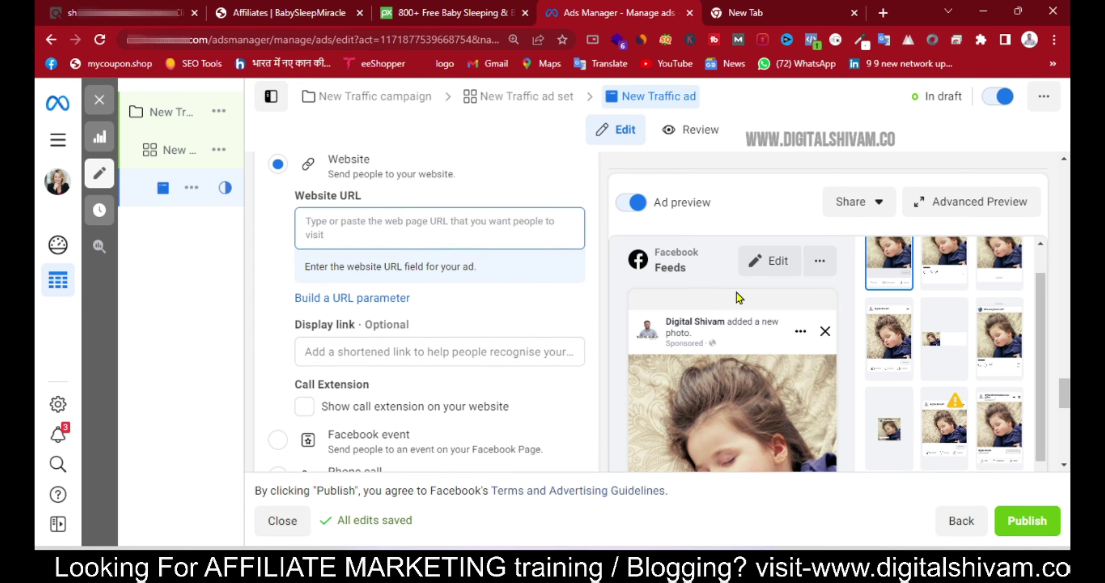
{"action": "scroll", "coordinate": [724, 301], "scroll_direction": "up", "scroll_amount": 5}
{"action": "scroll", "coordinate": [404, 358], "scroll_direction": "up", "scroll_amount": 4}
{"action": "scroll", "coordinate": [392, 377], "scroll_direction": "down", "scroll_amount": 5}
{"action": "left_click", "coordinate": [370, 413]}
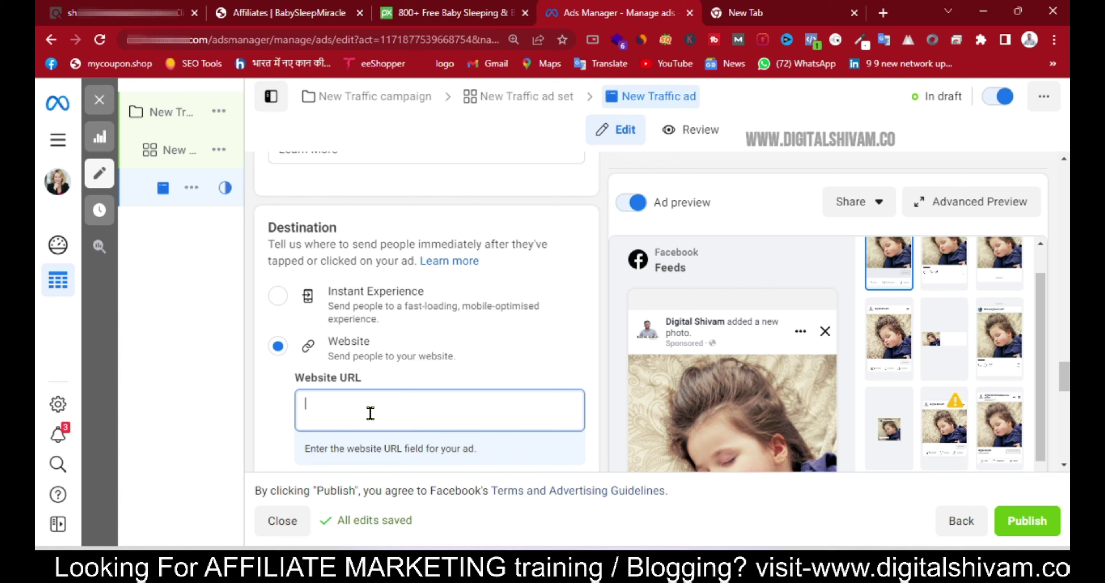
{"action": "scroll", "coordinate": [371, 413], "scroll_direction": "down", "scroll_amount": 2}
{"action": "scroll", "coordinate": [370, 413], "scroll_direction": "down", "scroll_amount": 1}
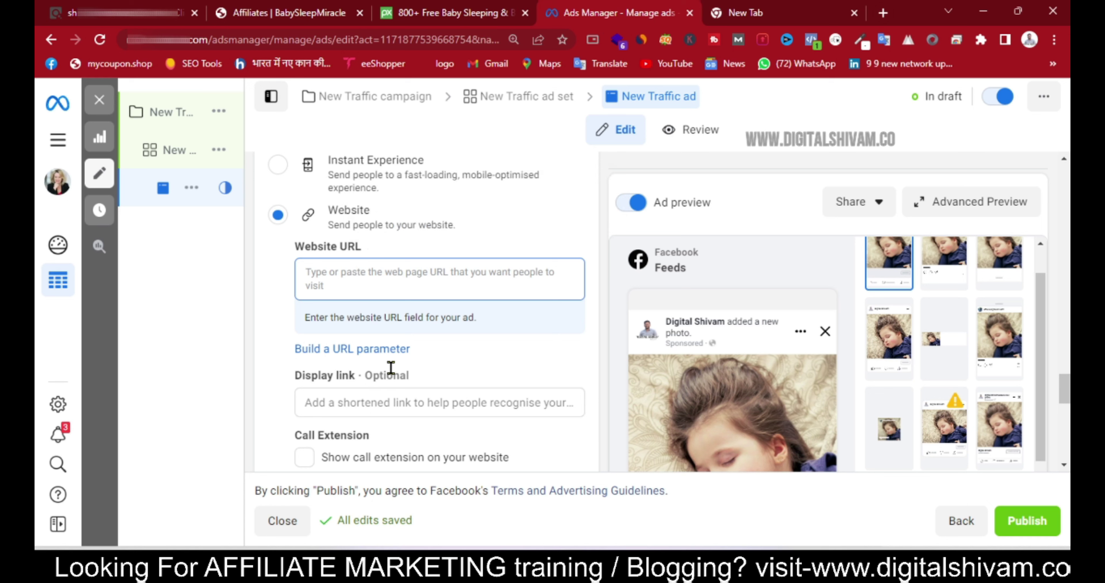
{"action": "left_click", "coordinate": [358, 274]}
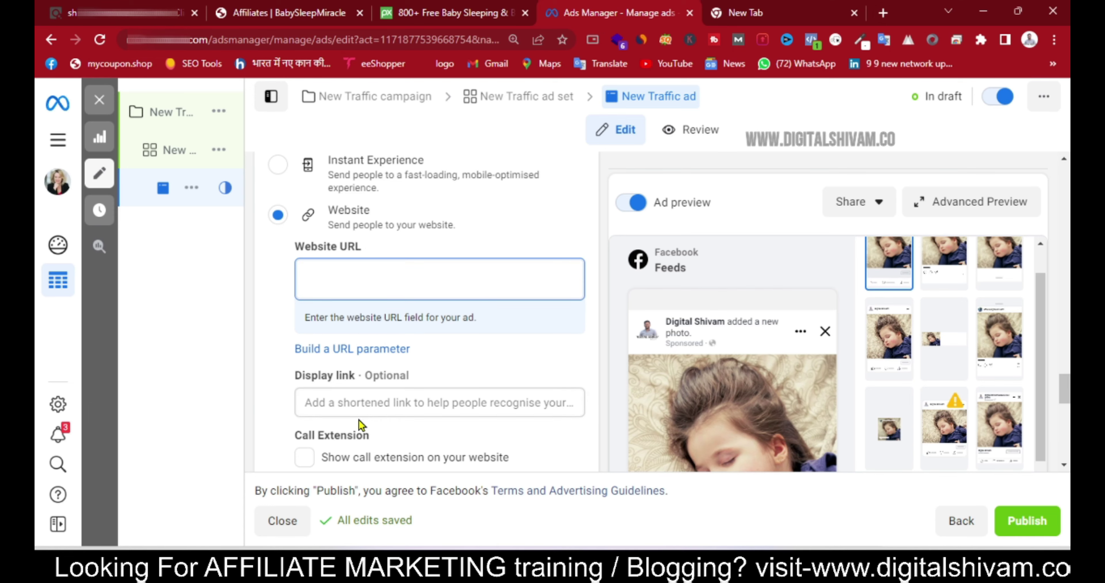
Step: Review the remaining ad settings, from display link and call extension to languages, website event tracking and URL parameters
{"action": "scroll", "coordinate": [364, 378], "scroll_direction": "down", "scroll_amount": 4}
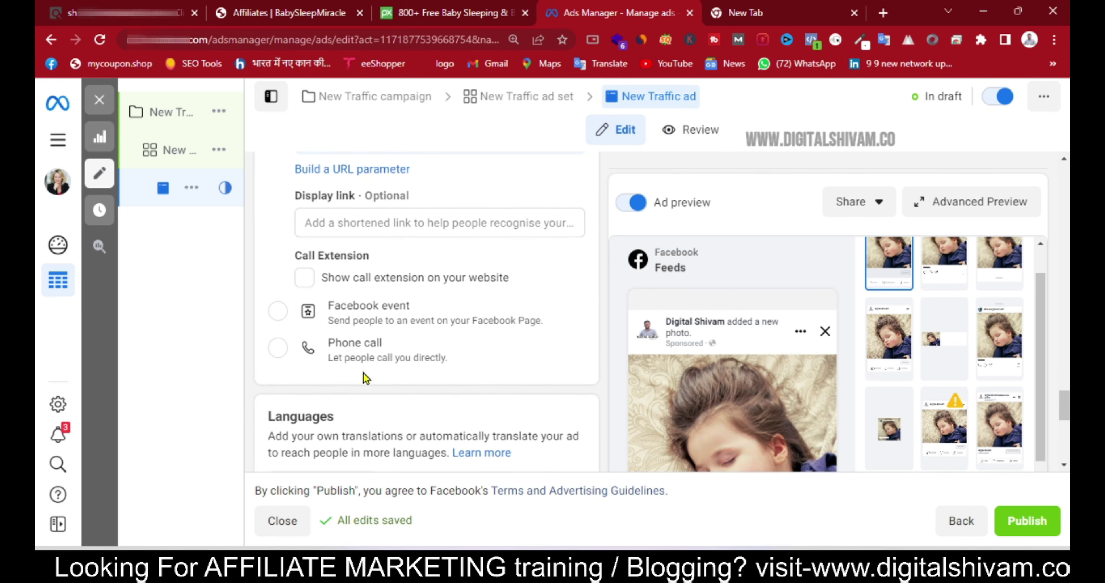
{"action": "scroll", "coordinate": [364, 377], "scroll_direction": "down", "scroll_amount": 6}
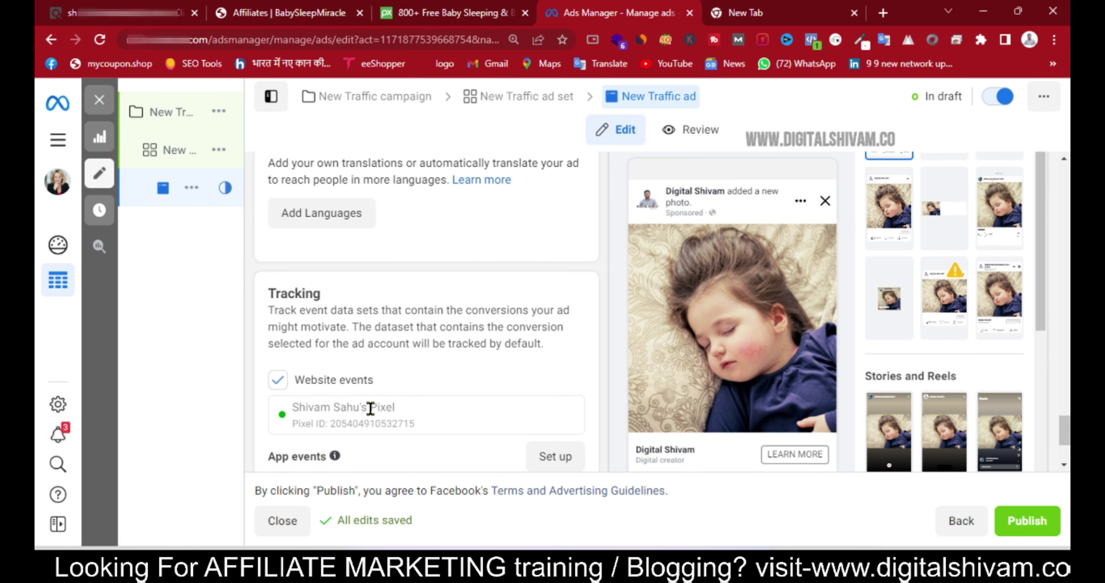
{"action": "scroll", "coordinate": [371, 409], "scroll_direction": "down", "scroll_amount": 3}
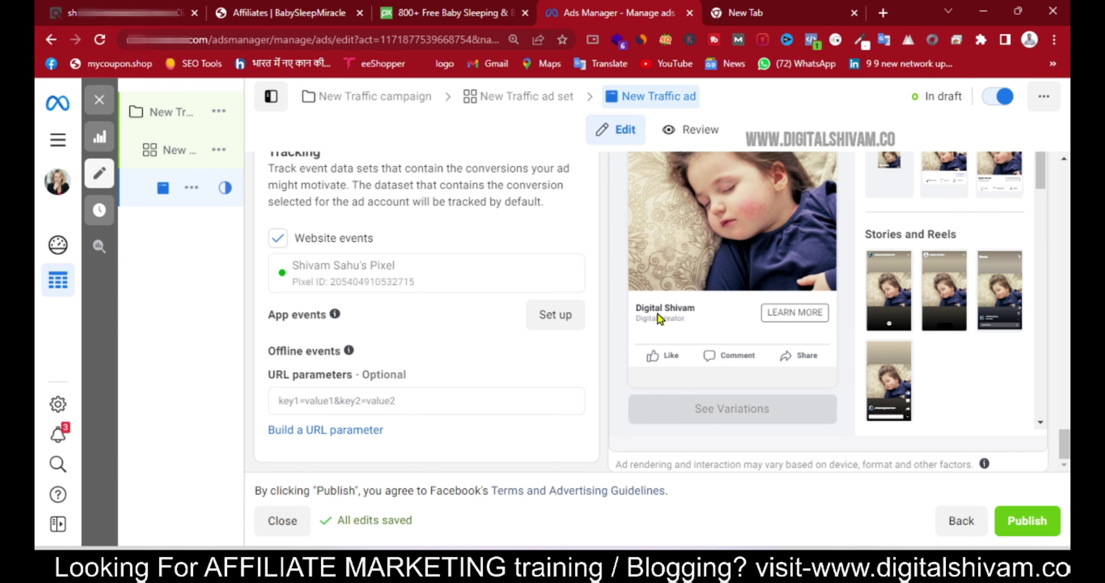
{"action": "scroll", "coordinate": [658, 314], "scroll_direction": "up", "scroll_amount": 3}
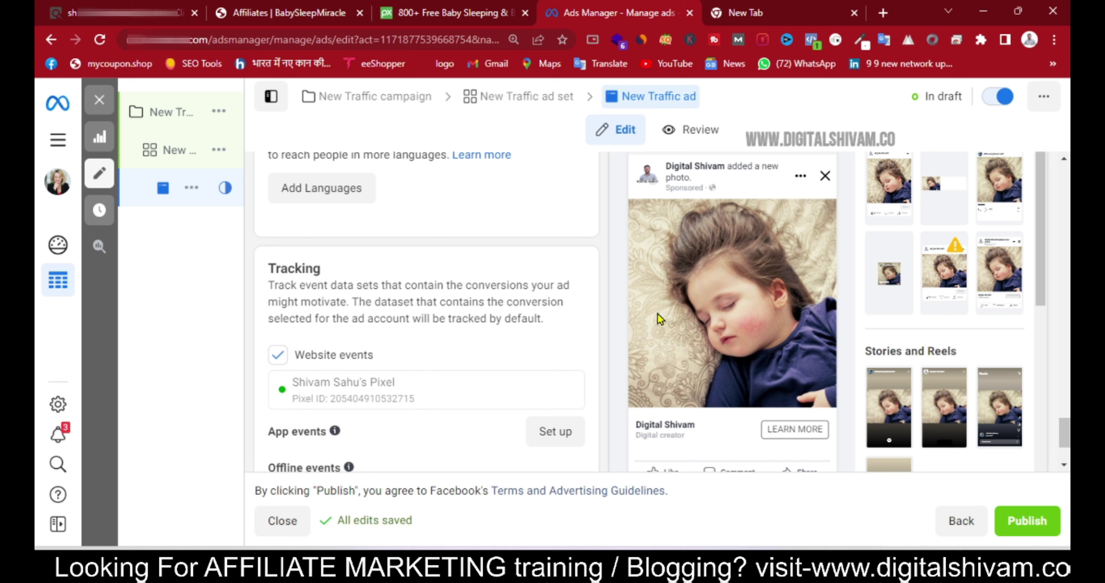